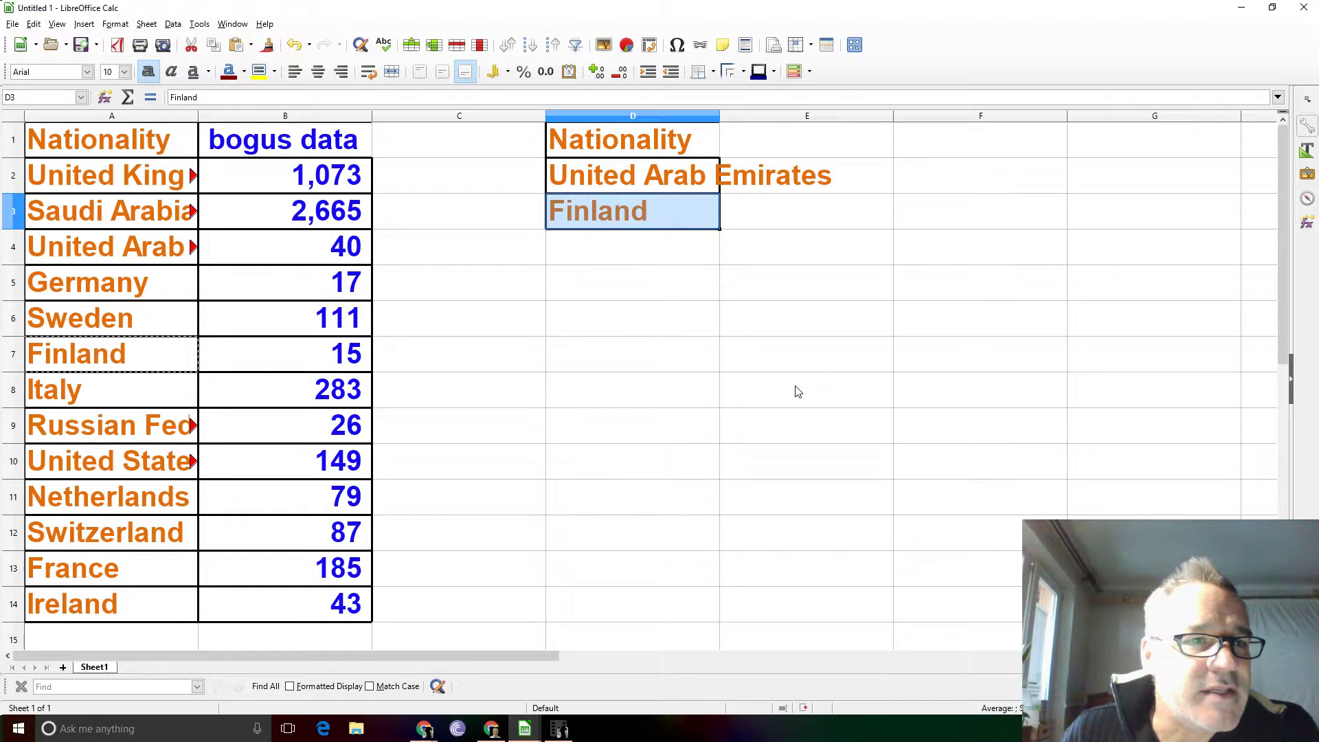
View the LibreOffice version information from the Help menu, then close it
left_click(264, 29)
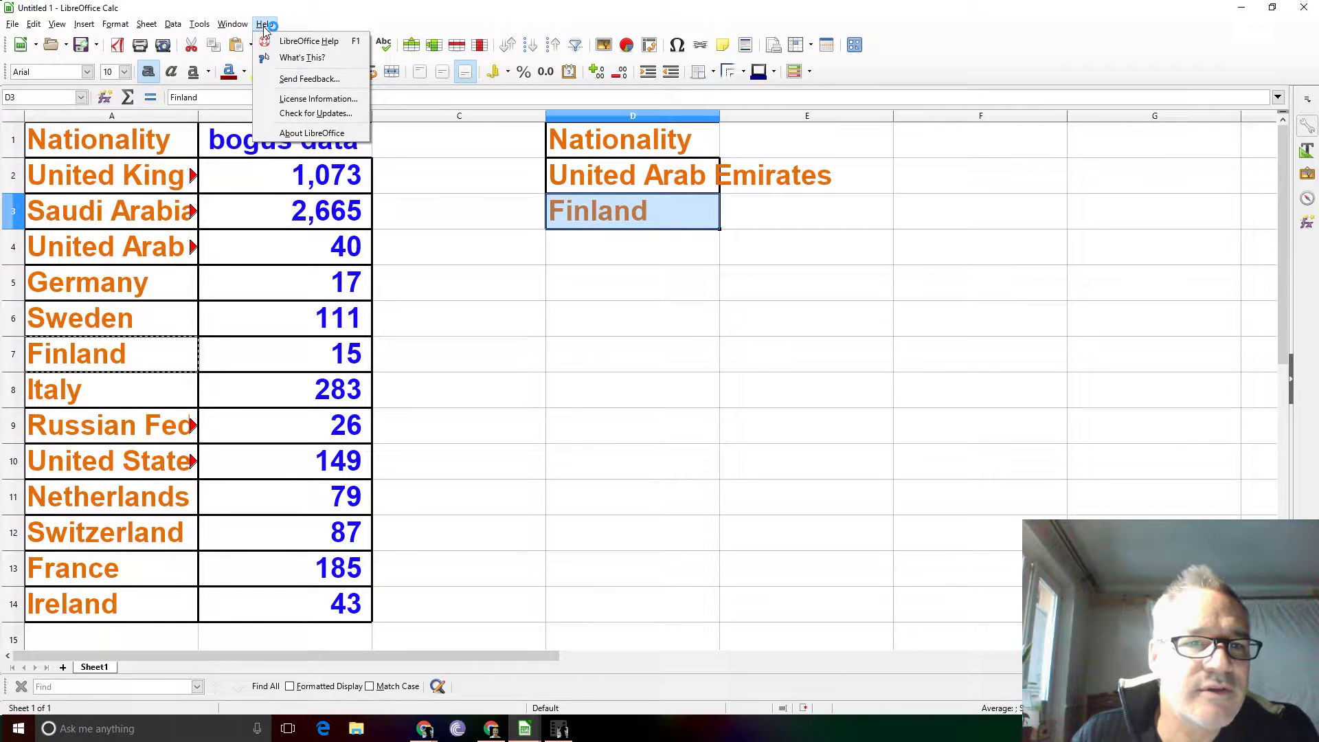
left_click(297, 134)
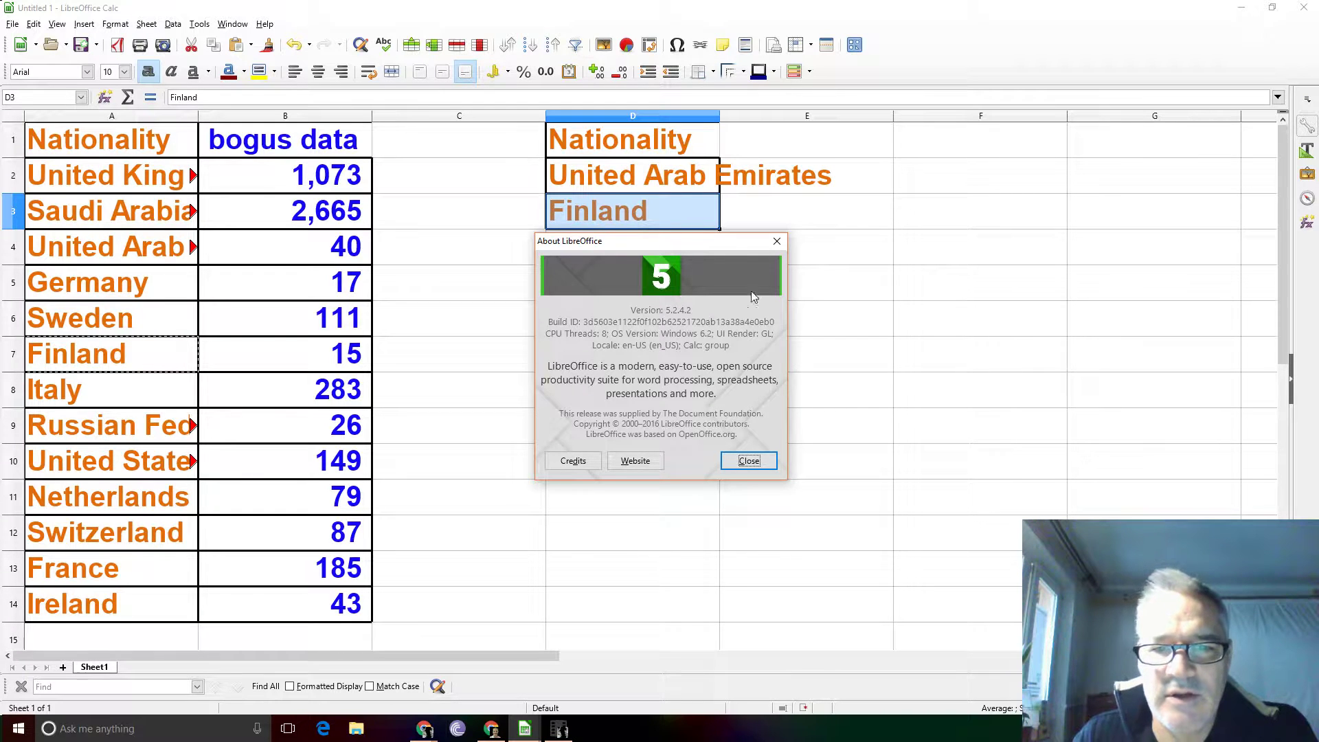
left_click(777, 244)
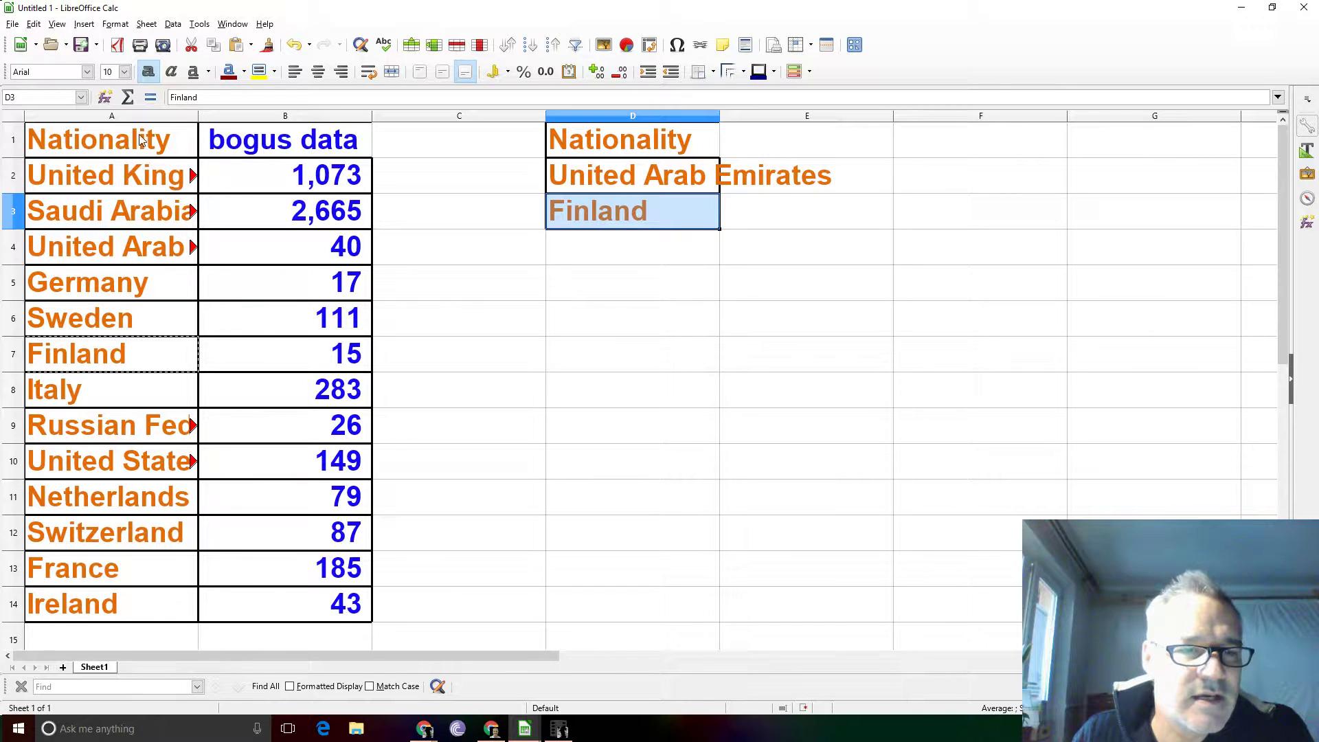
Copy the Nationality heading from A1 over D1, confirming the overwrite
left_click(119, 140)
key("Tab")
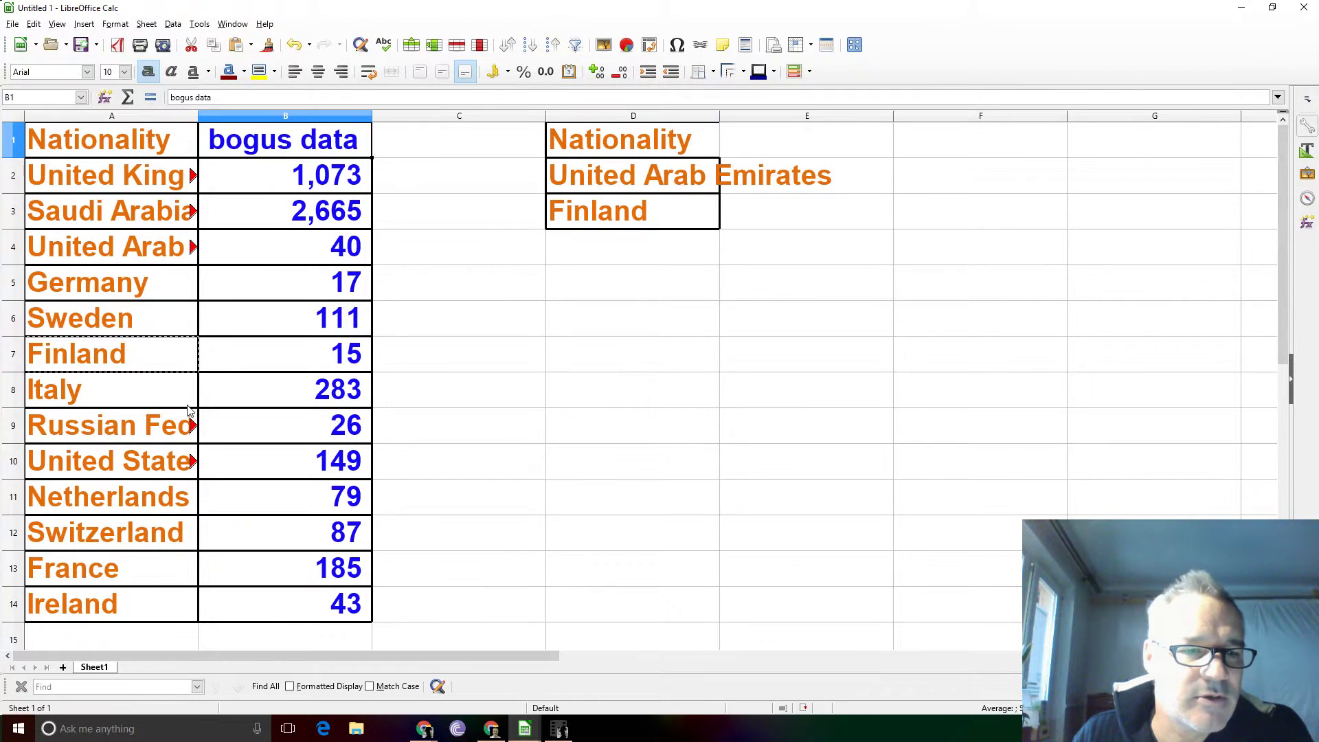
left_click(126, 144)
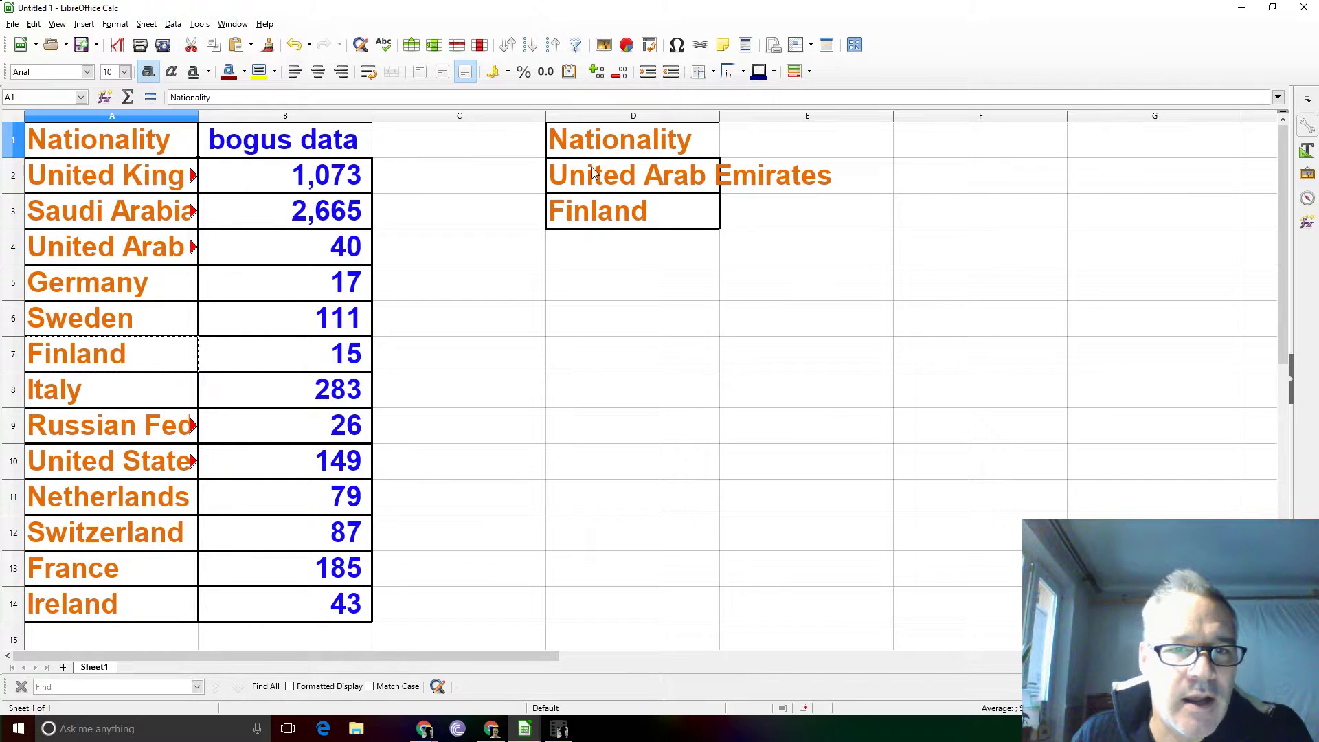
key("ctrl+c")
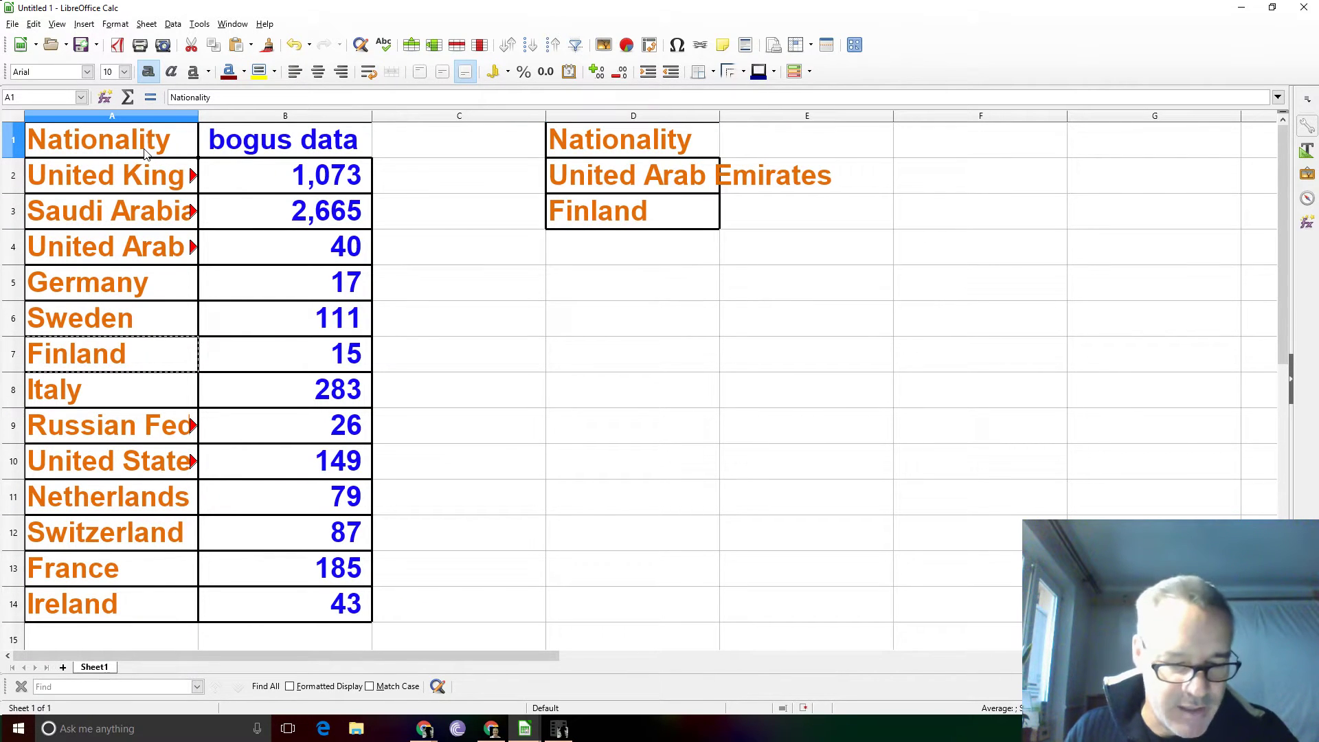
left_click(583, 138)
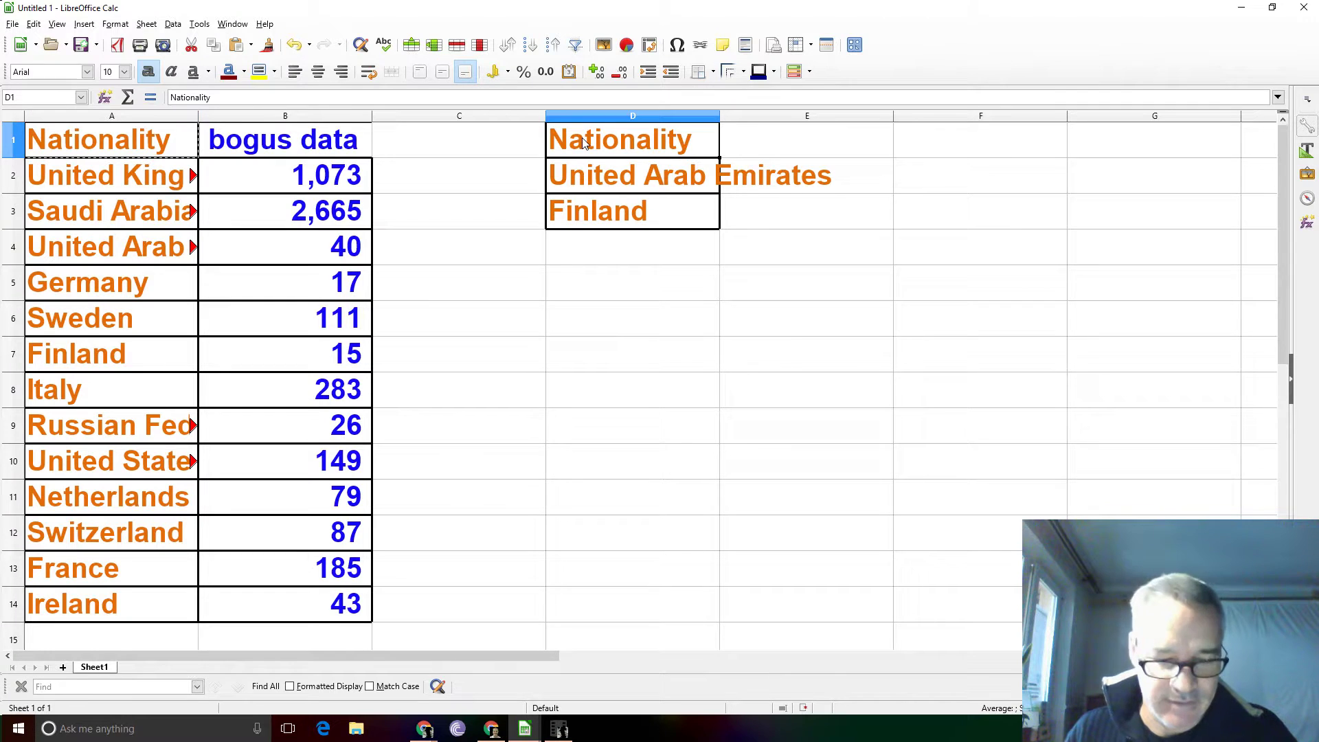
key("ctrl+v")
left_click(608, 390)
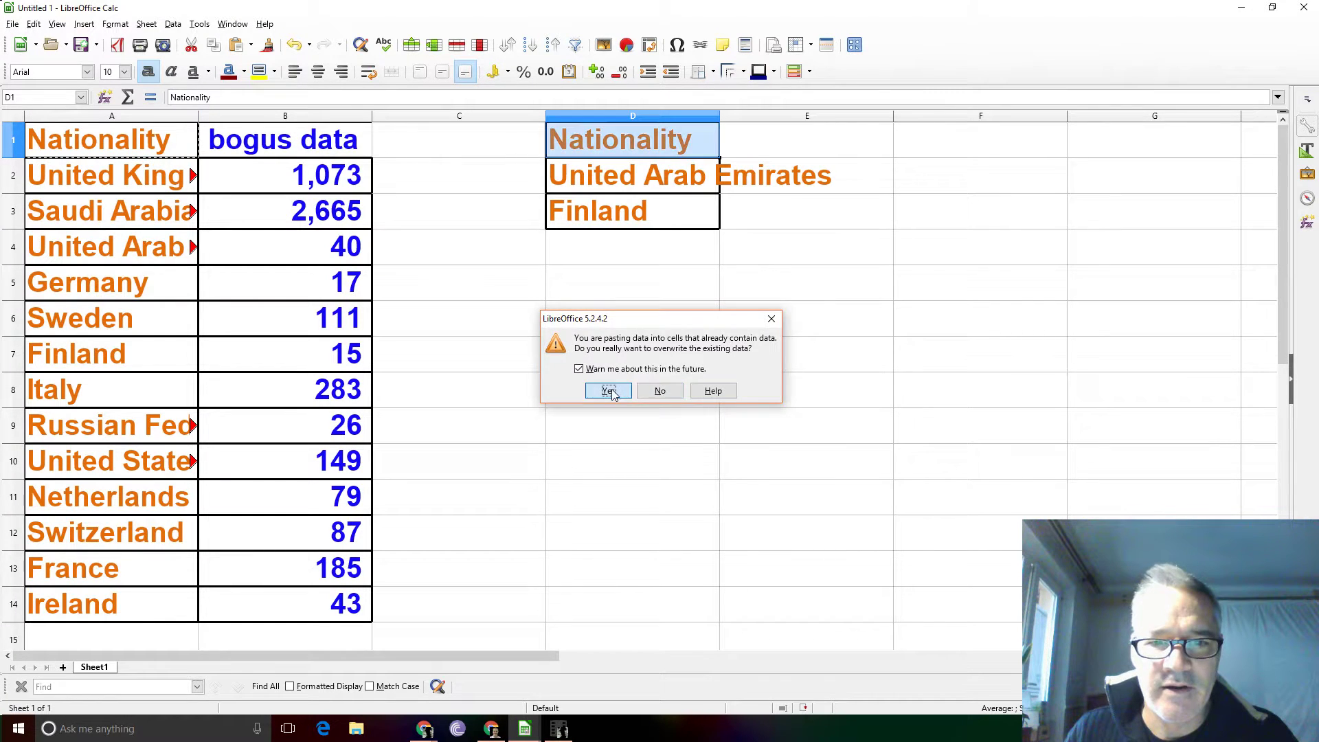
Select columns A and B holding the Nationality and bogus data
left_click(103, 139)
left_click(154, 116)
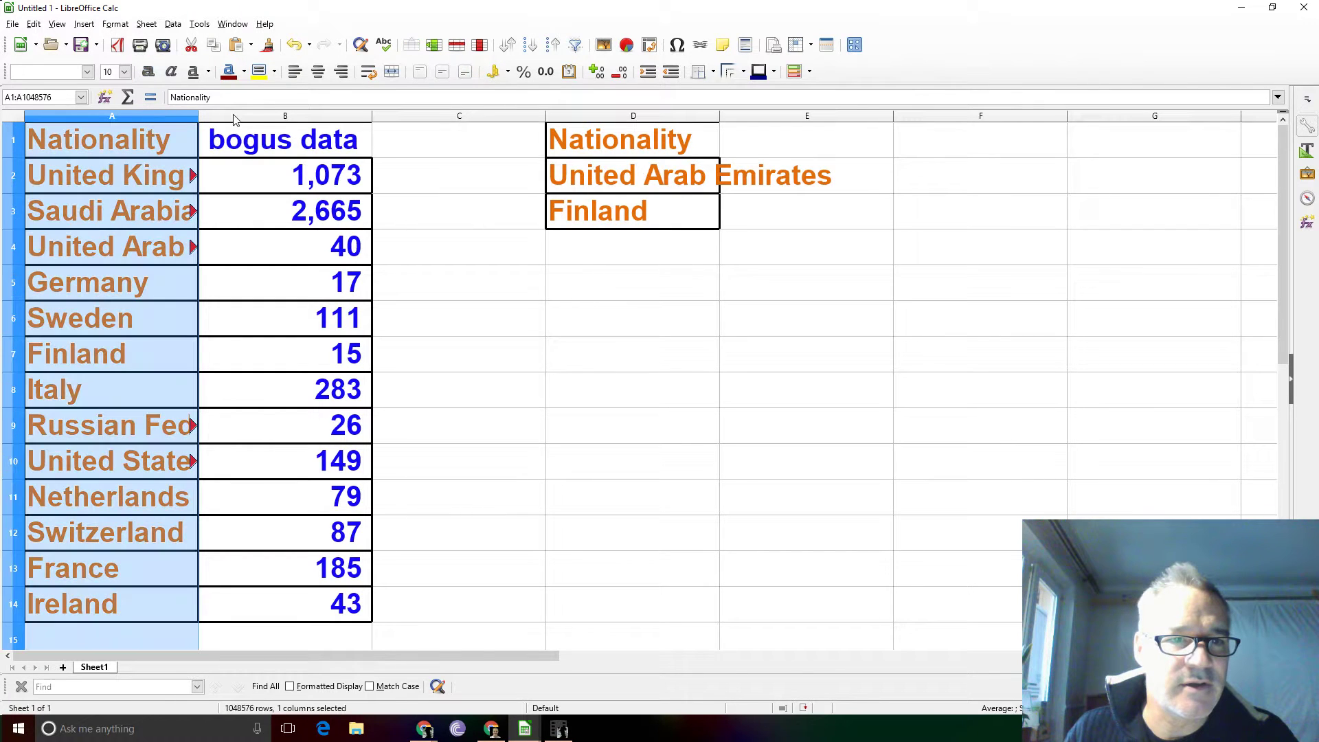
left_click(261, 118, "shift")
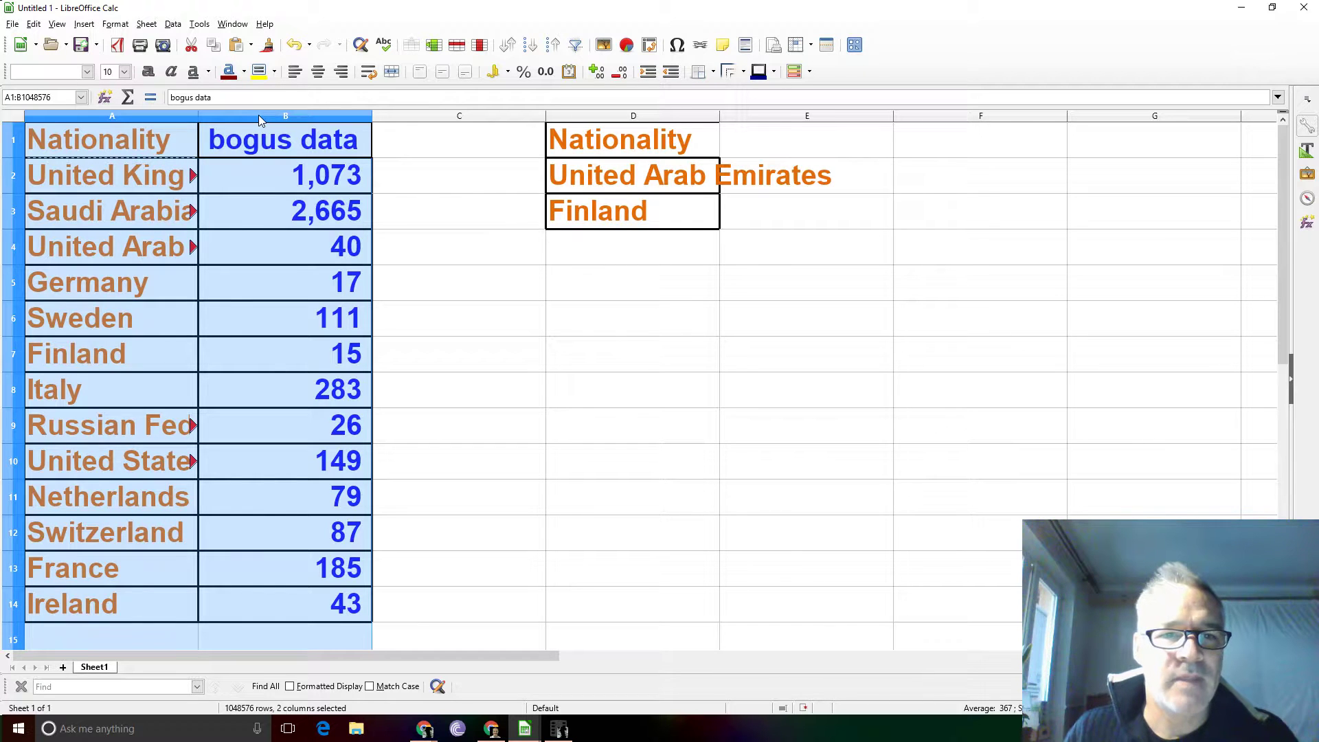
left_click(173, 25)
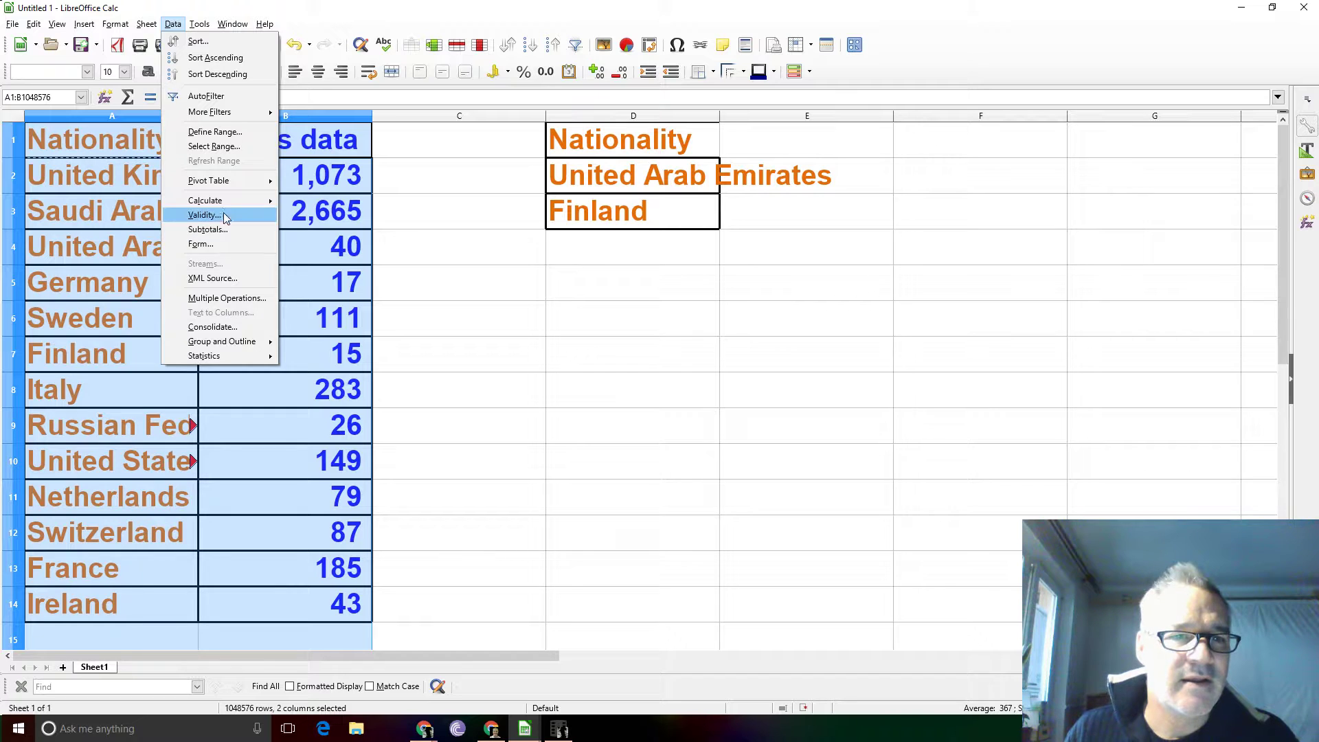
Open Data > More Filters > Advanced Filter and pick D1:D3 as the criteria range
mouse_move(150, 25)
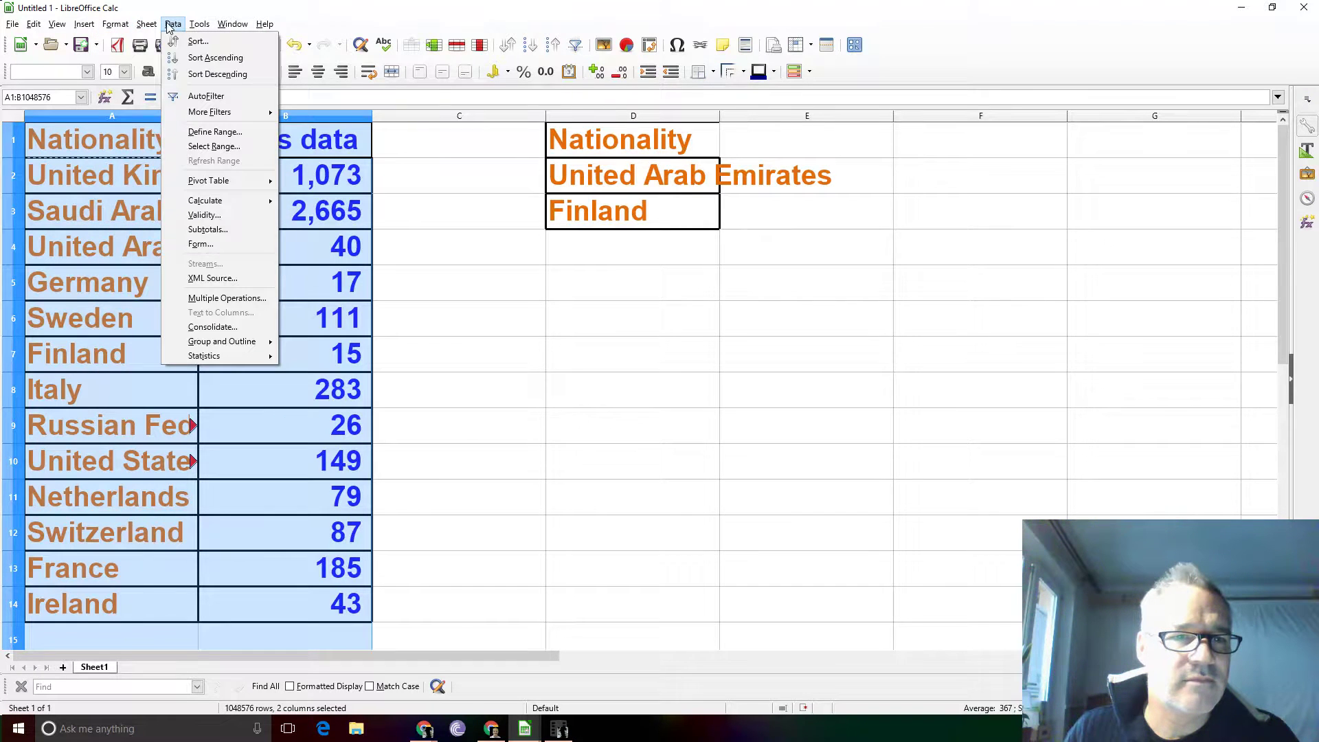
mouse_move(227, 112)
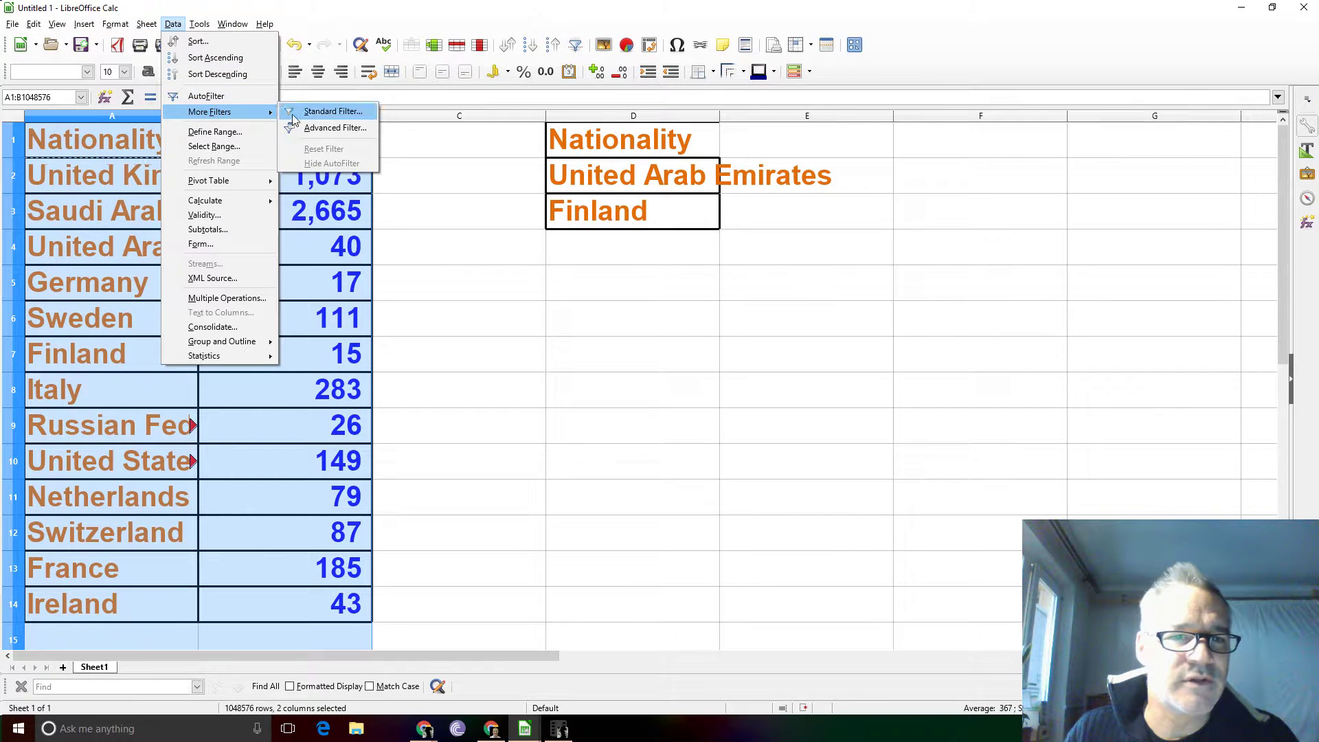
left_click(334, 130)
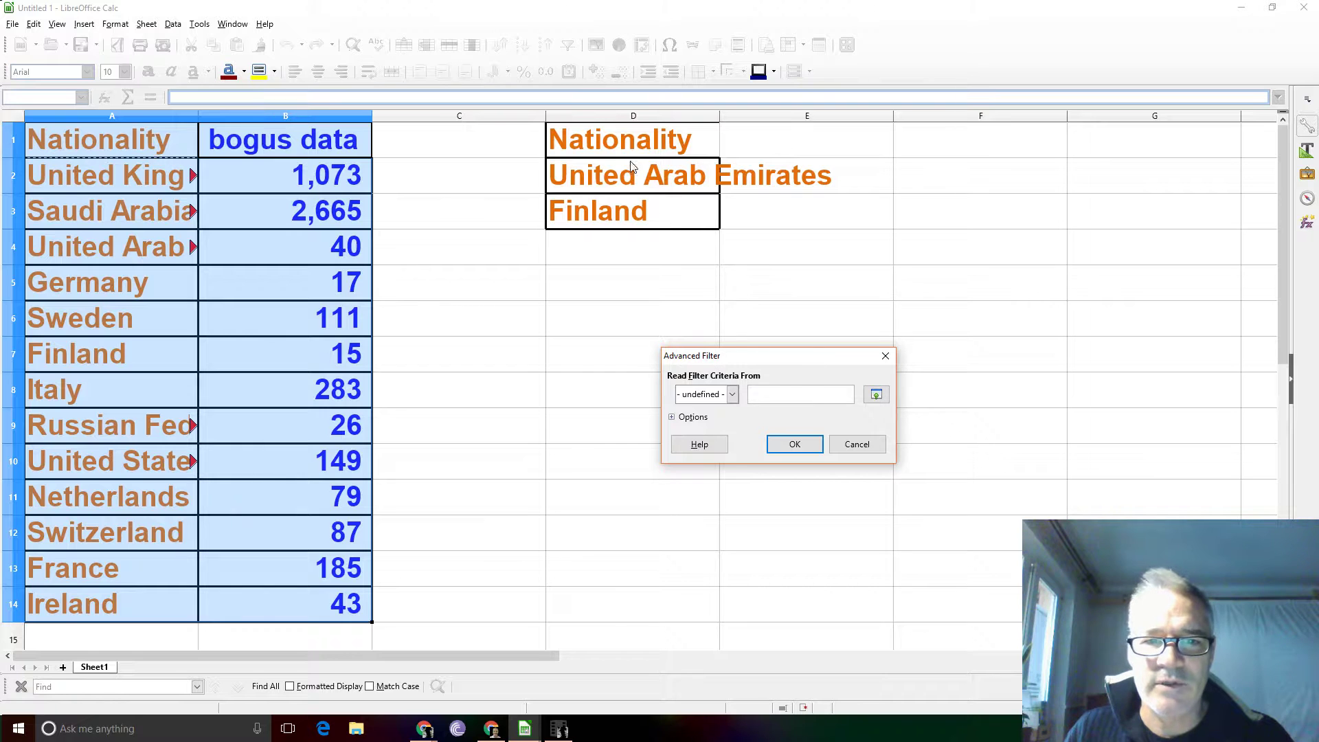
left_click_drag(623, 145, 624, 208)
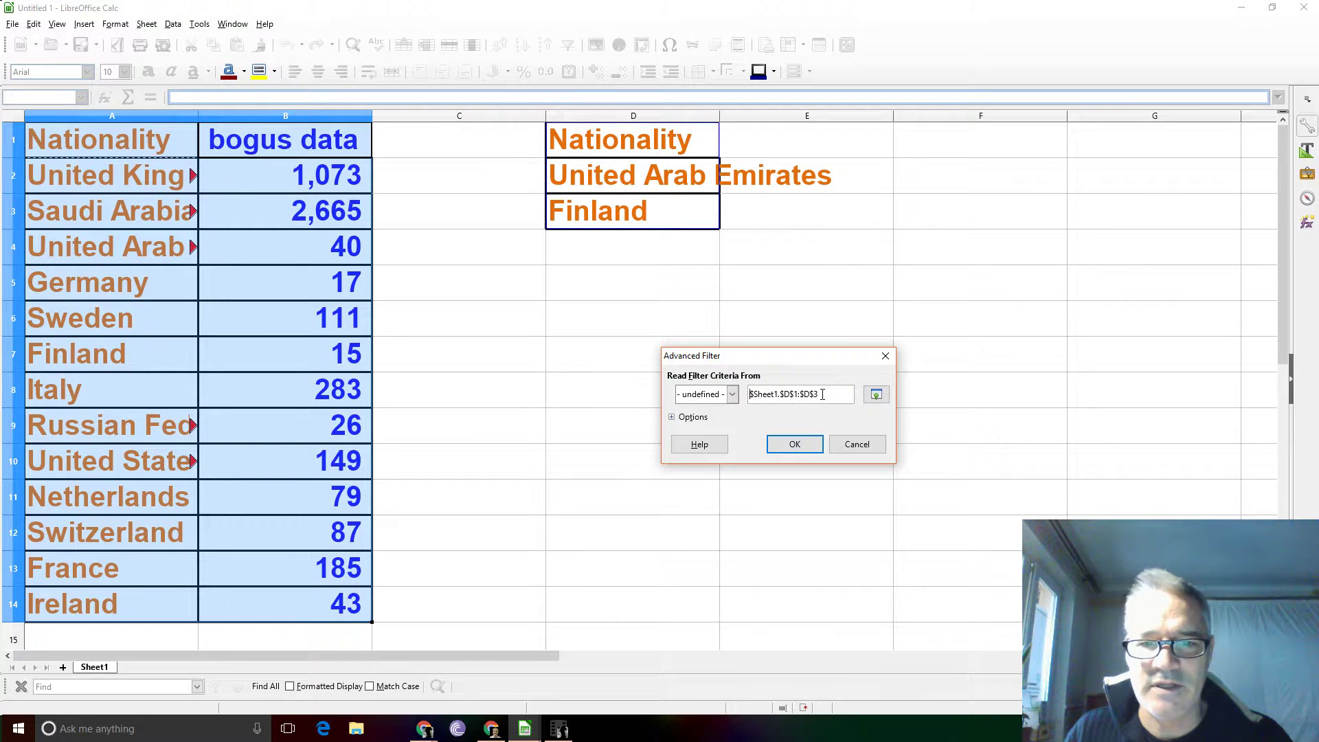
Copy the filter matches (United Arab Emirates, Finland) to D7, then undo that output
left_click(672, 417)
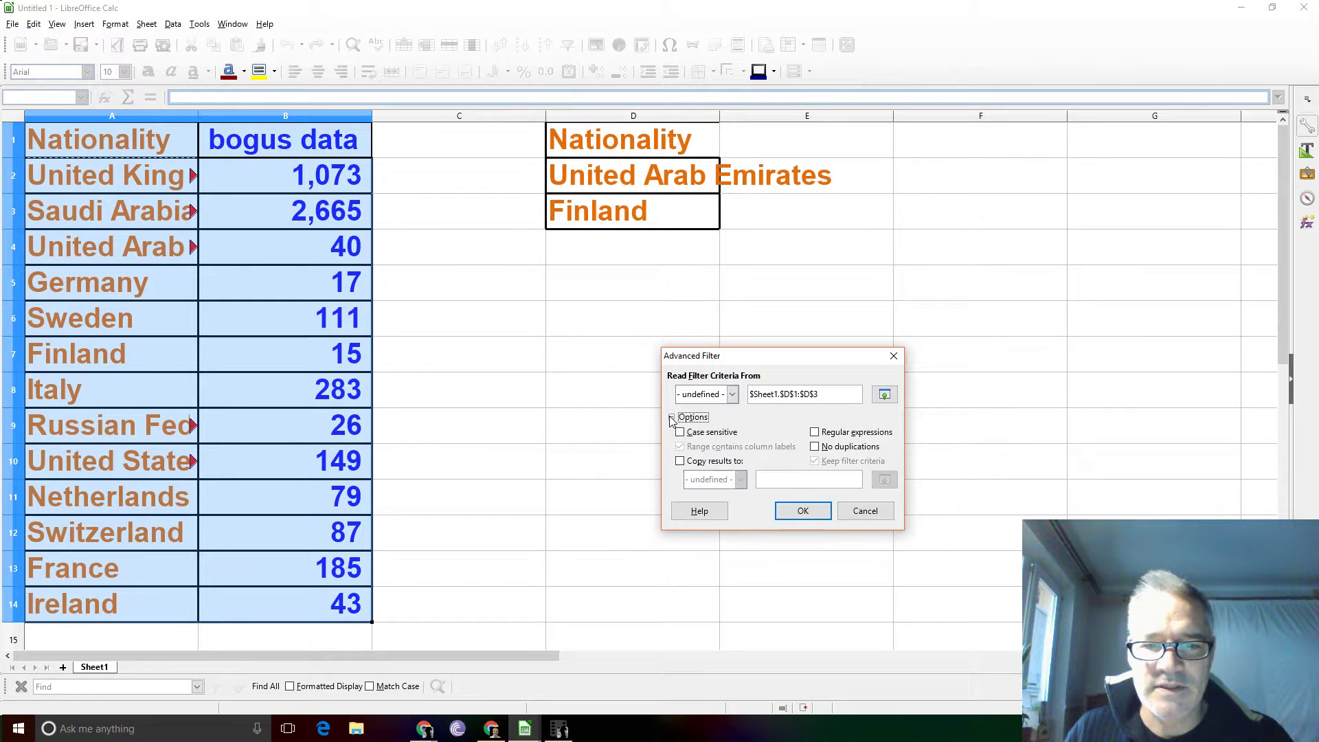
left_click(690, 464)
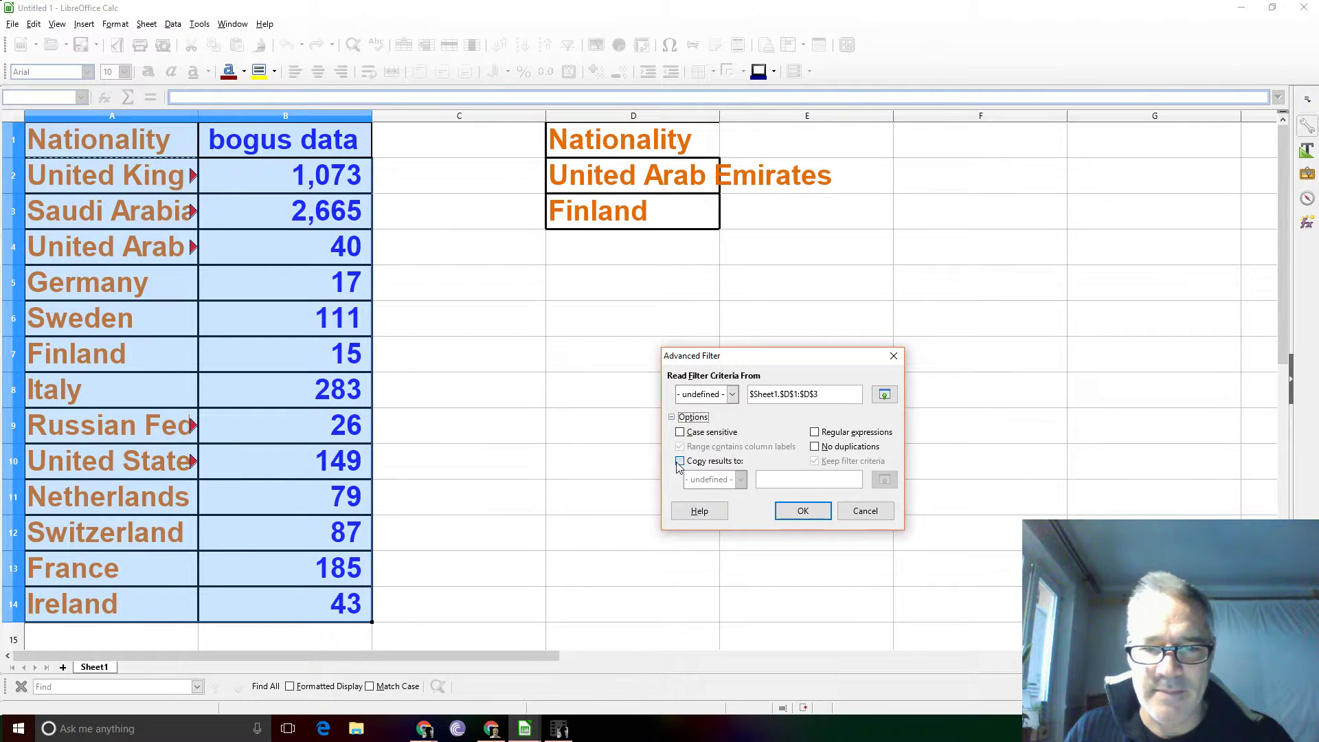
left_click_drag(748, 360, 859, 366)
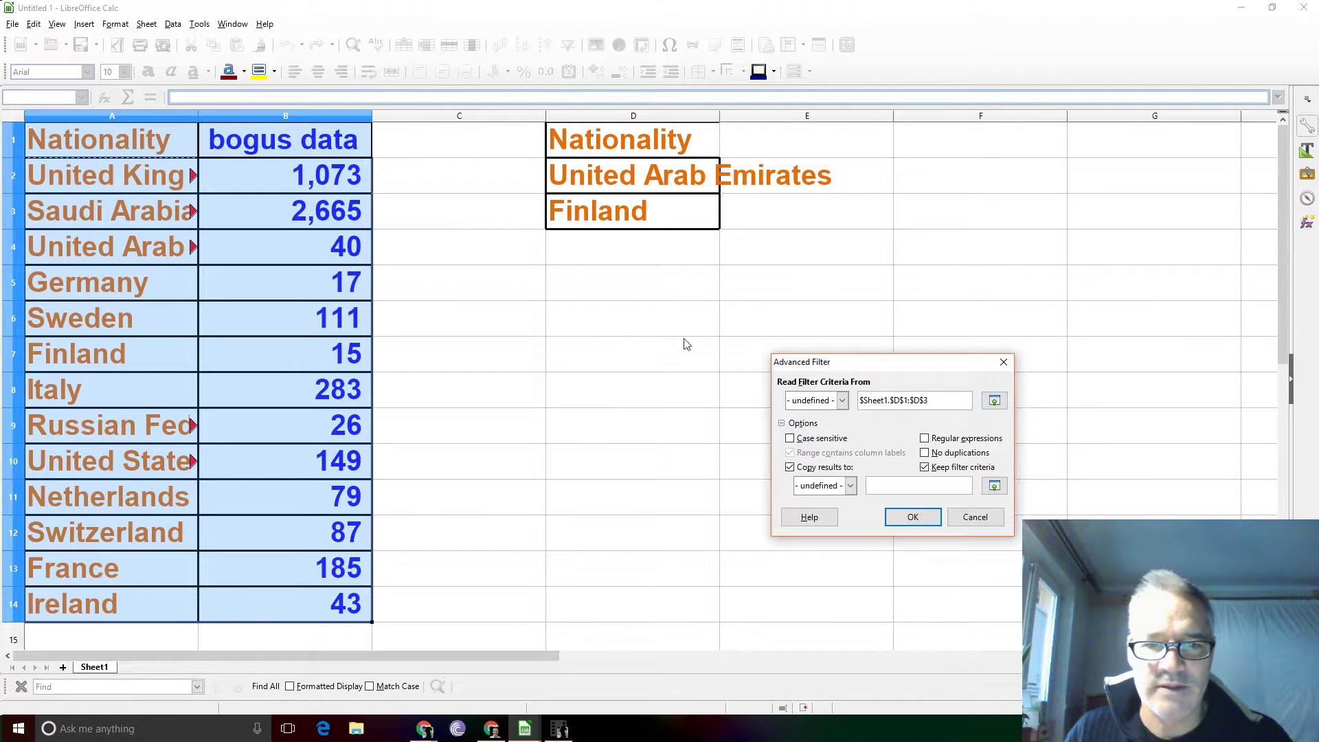
left_click(579, 356)
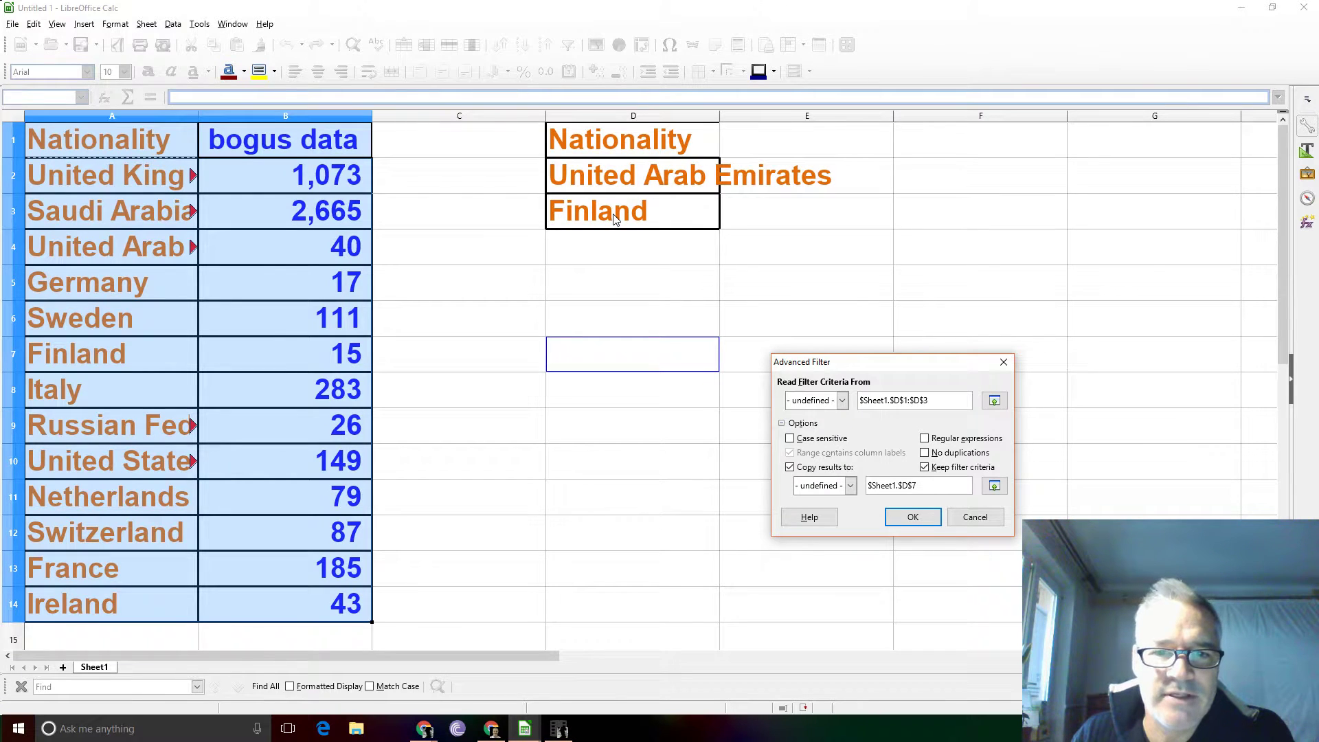
left_click(913, 519)
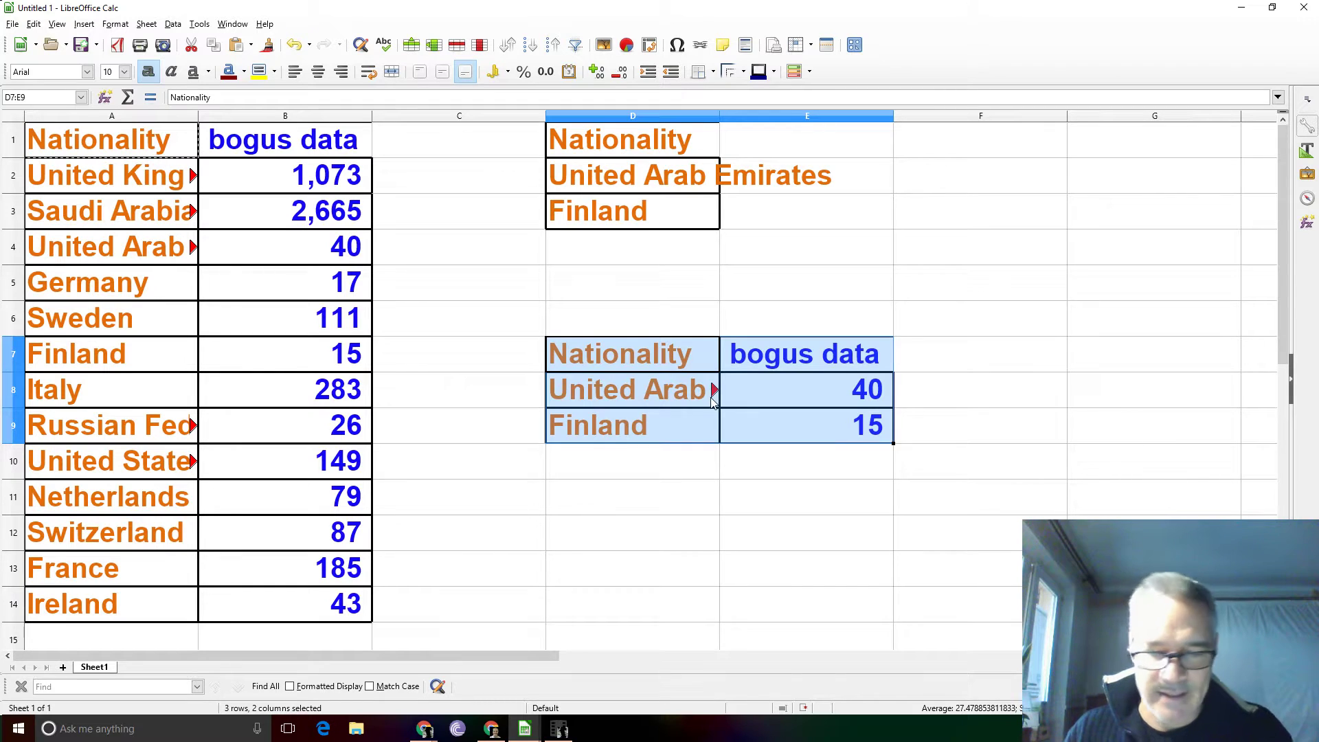
key("ctrl+z")
key("ctrl+z")
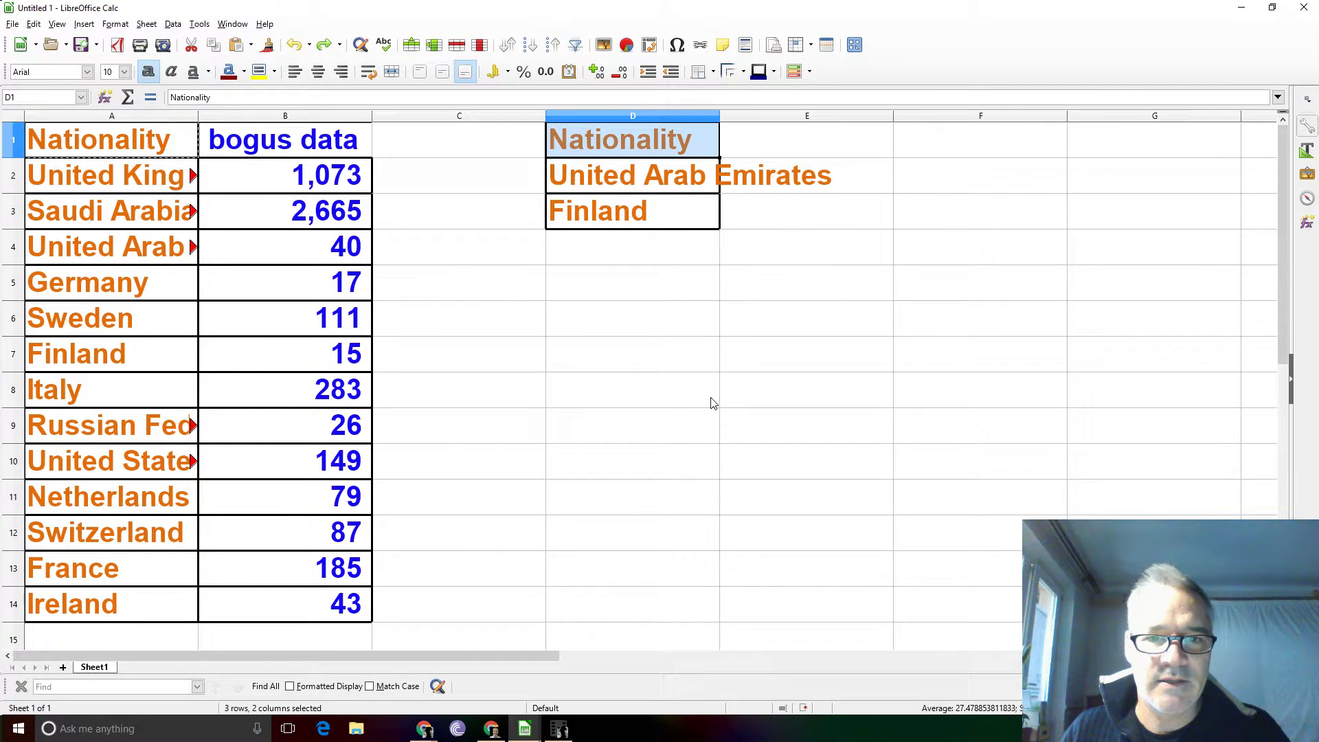
Replace criteria D2 and D3 with United States of America and Sweden
left_click(106, 474)
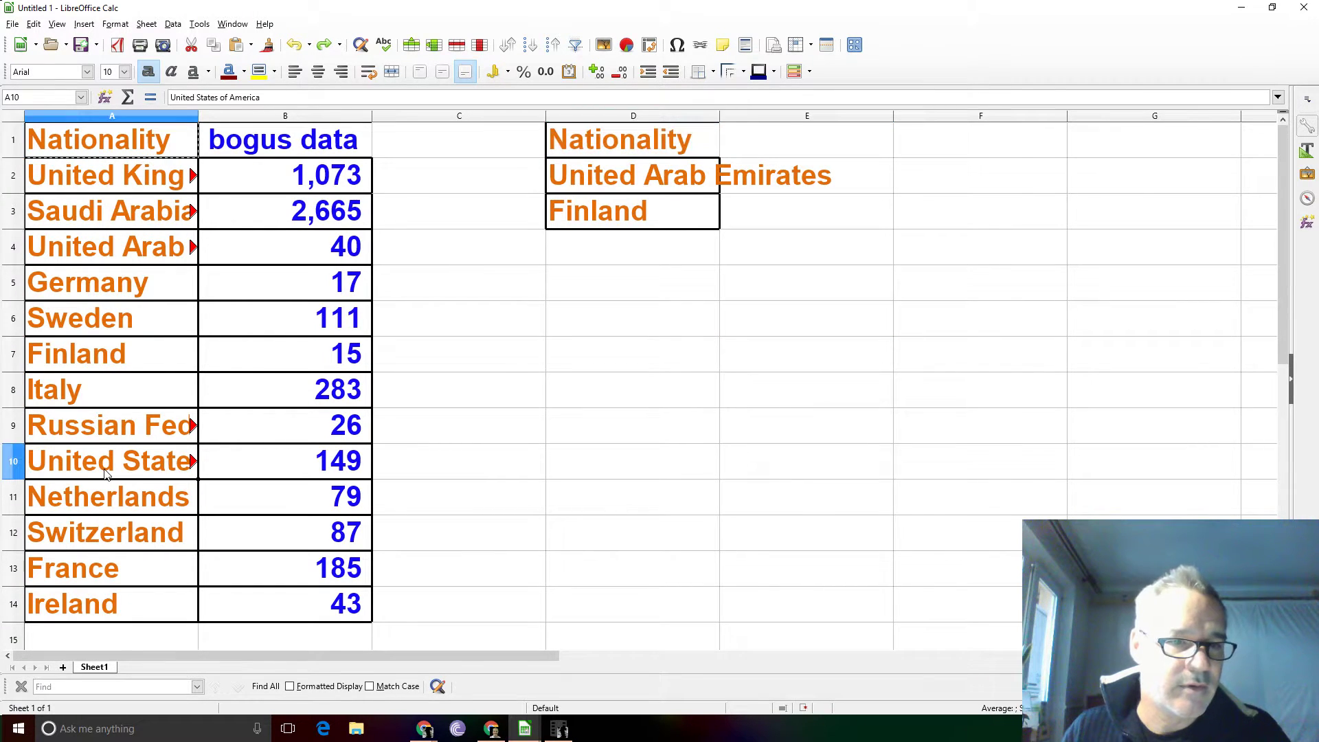
triple_click(617, 177)
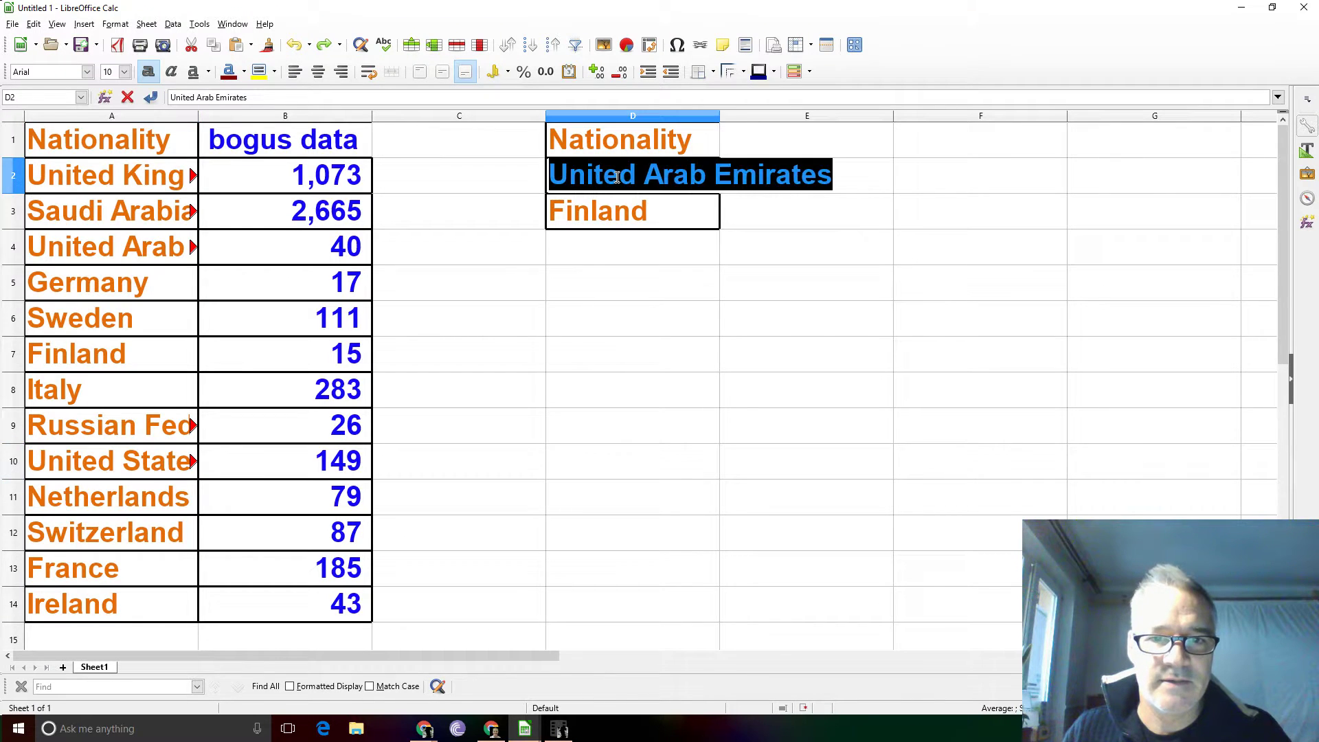
type("United States of America")
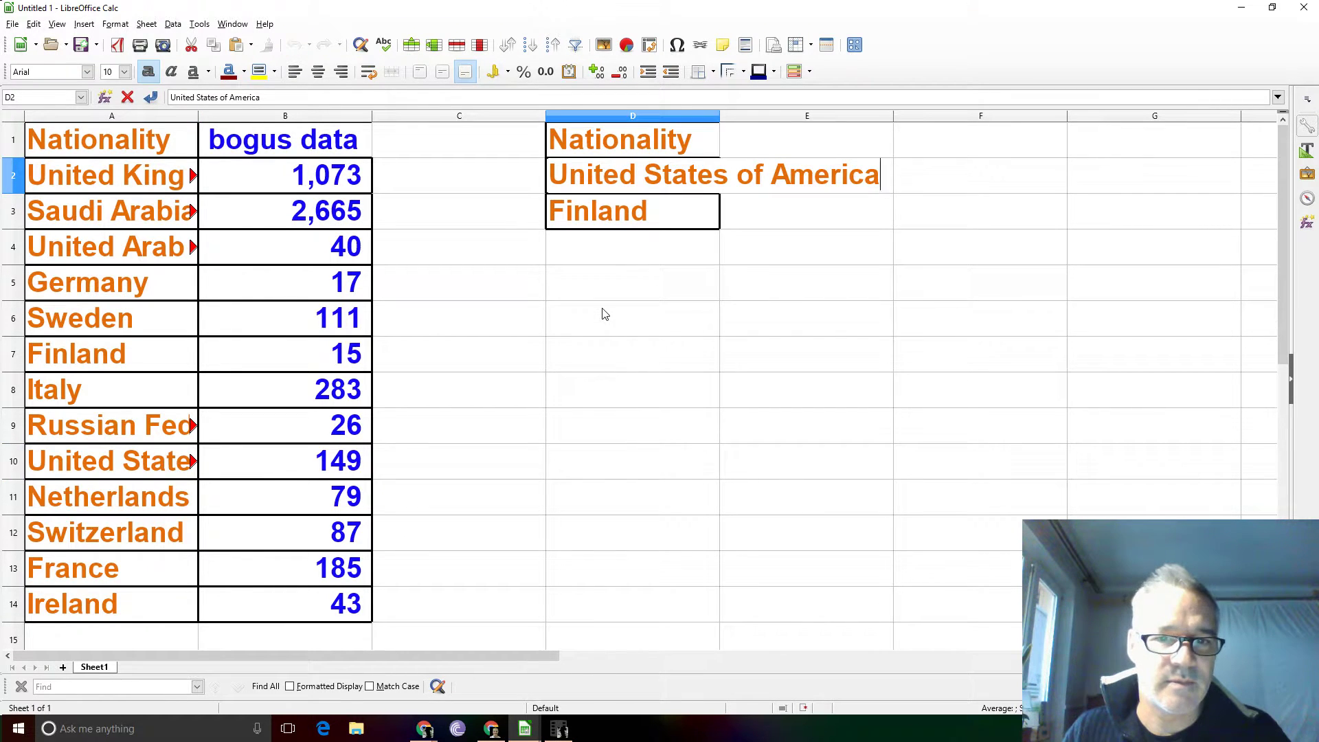
left_click(131, 327)
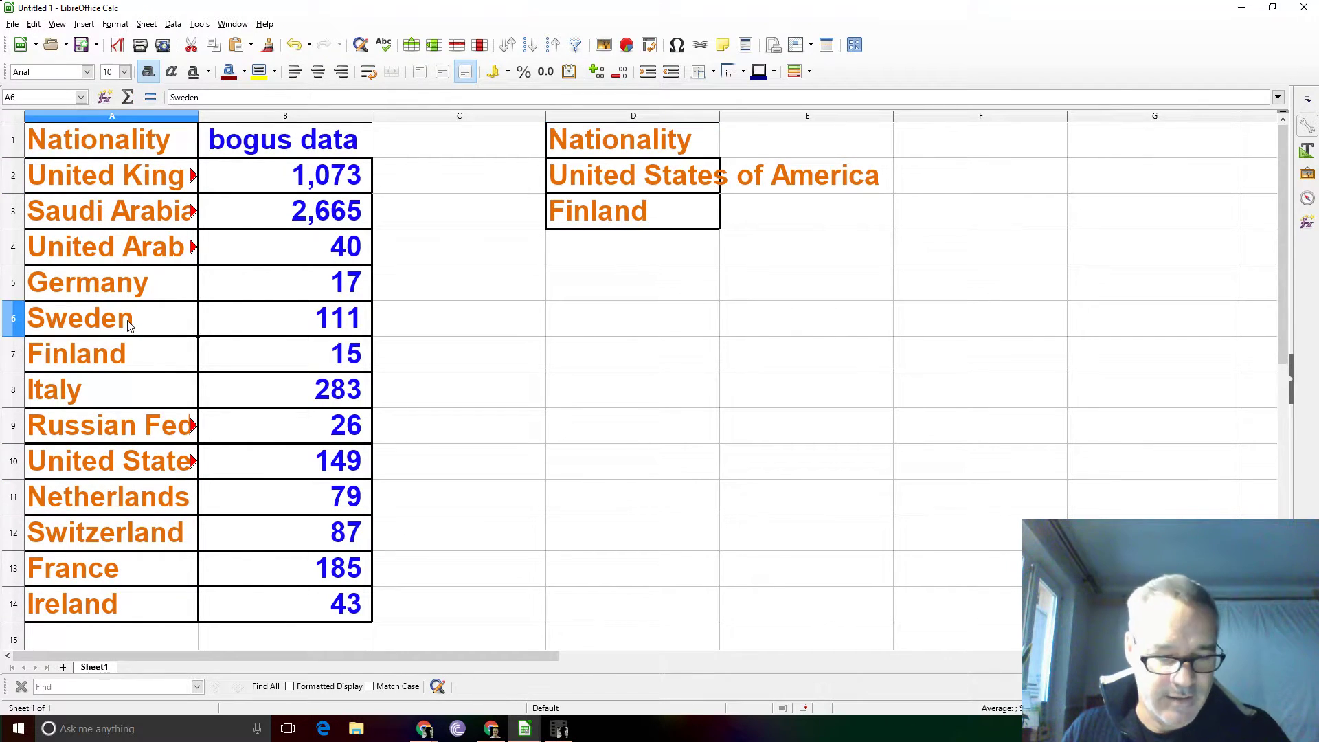
triple_click(645, 219)
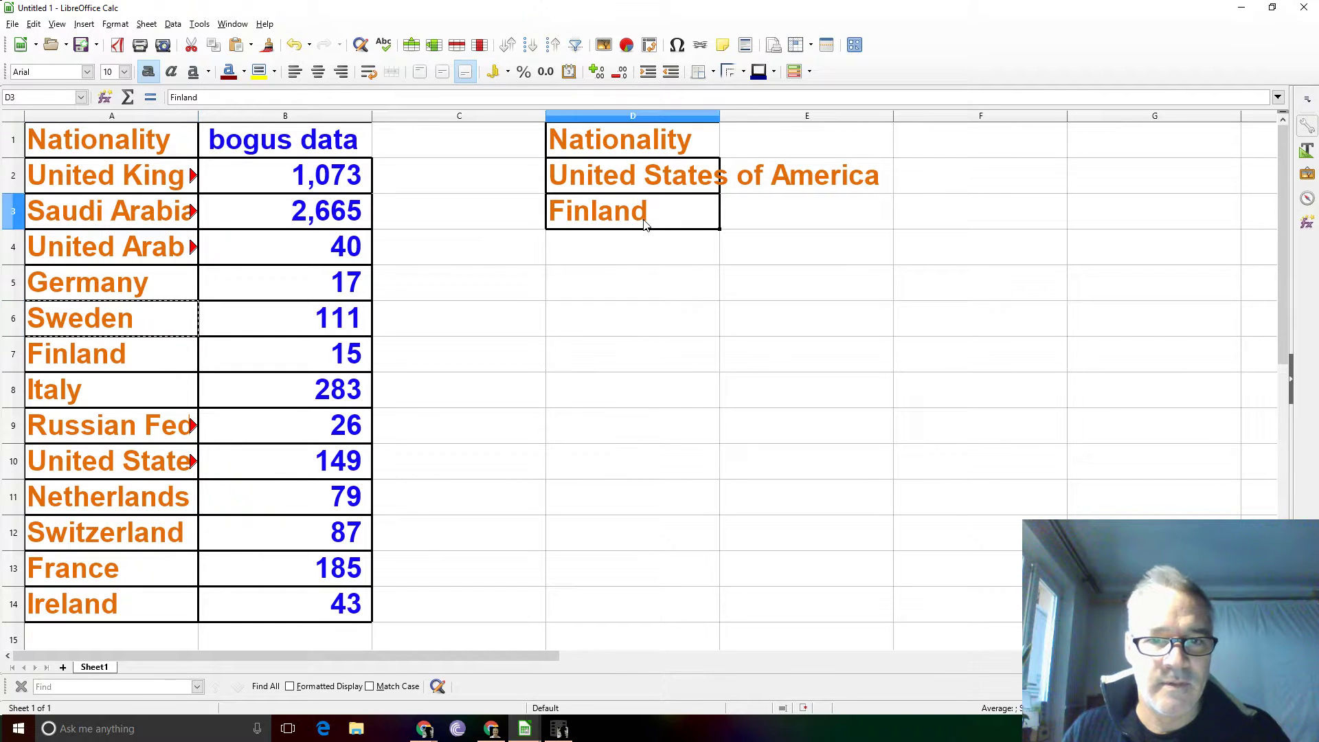
type("Sweden")
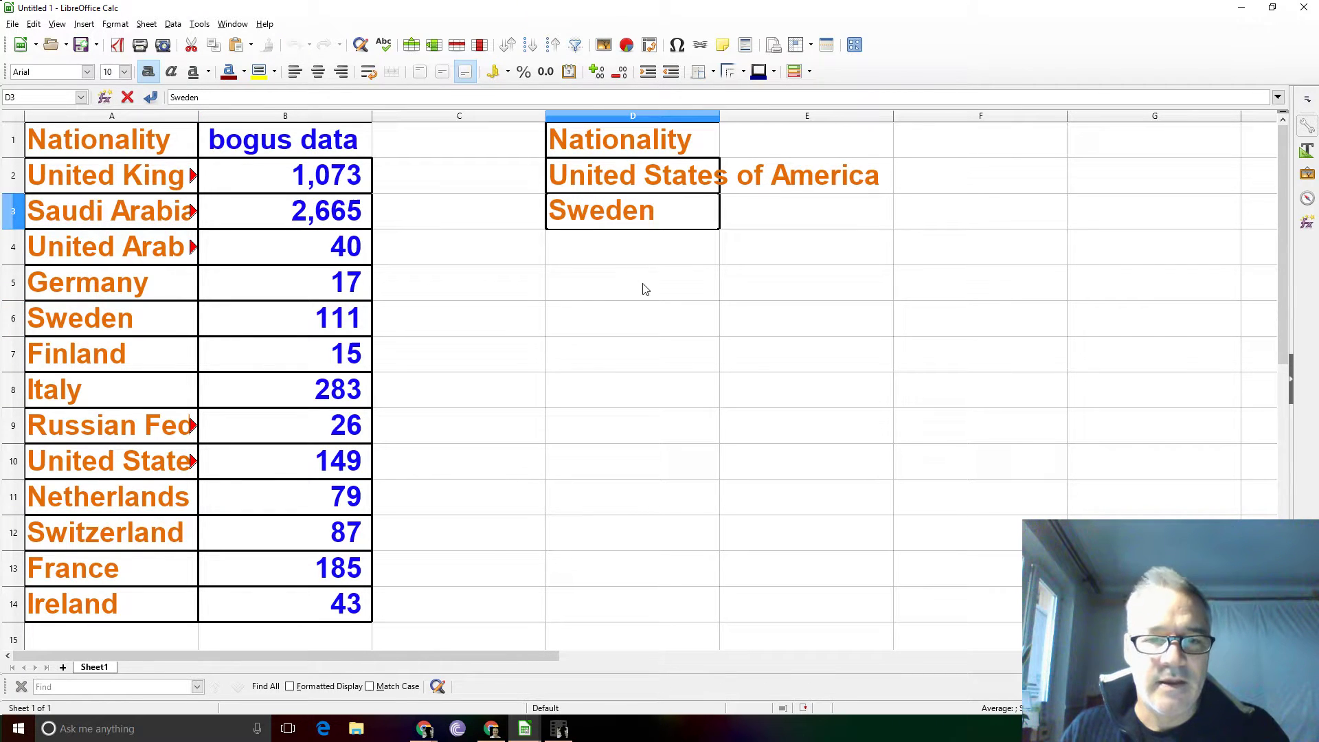
left_click(645, 290)
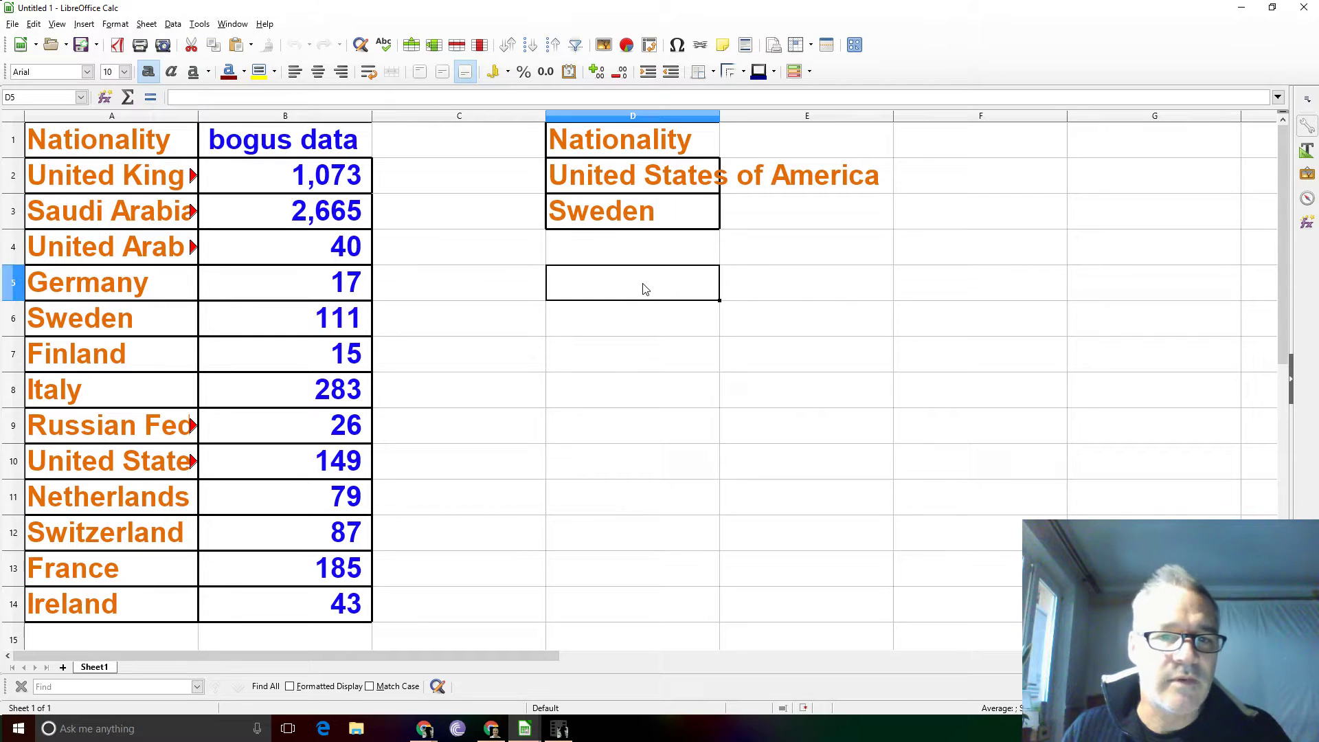
left_click(124, 119)
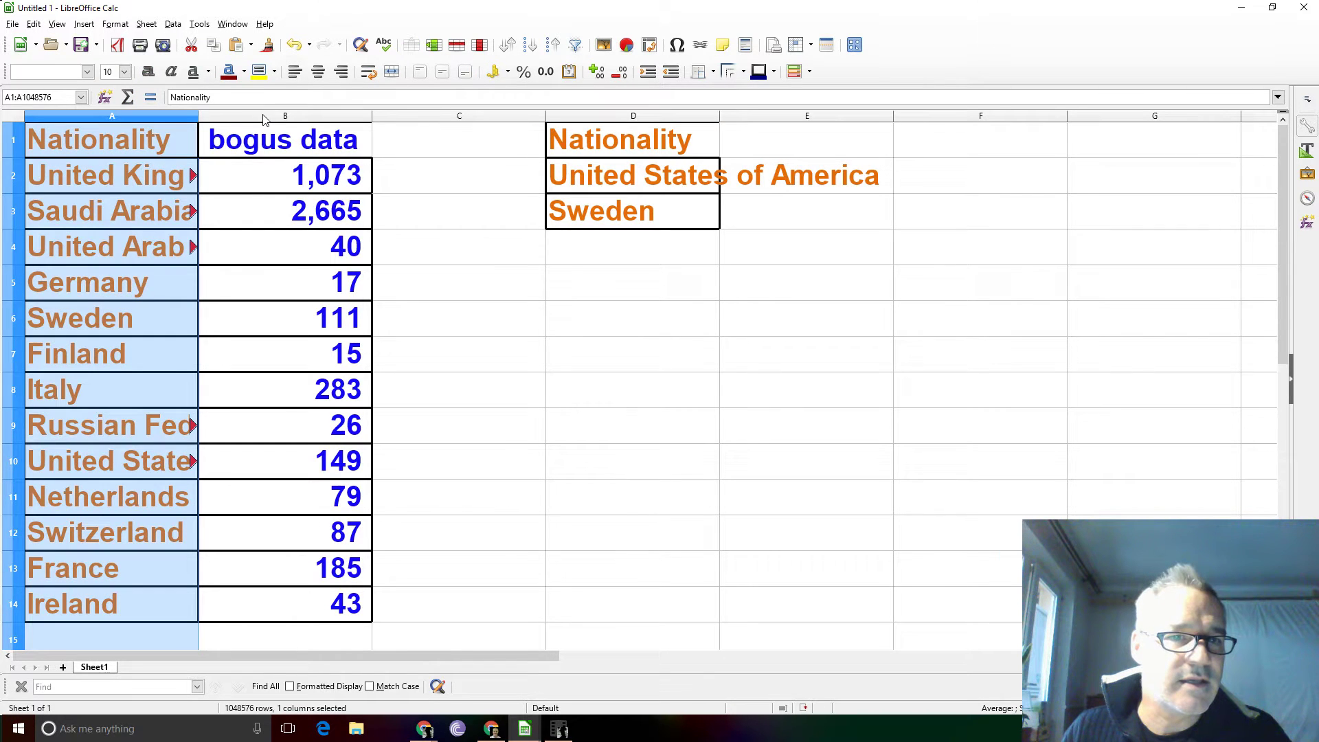
left_click(262, 114, "shift")
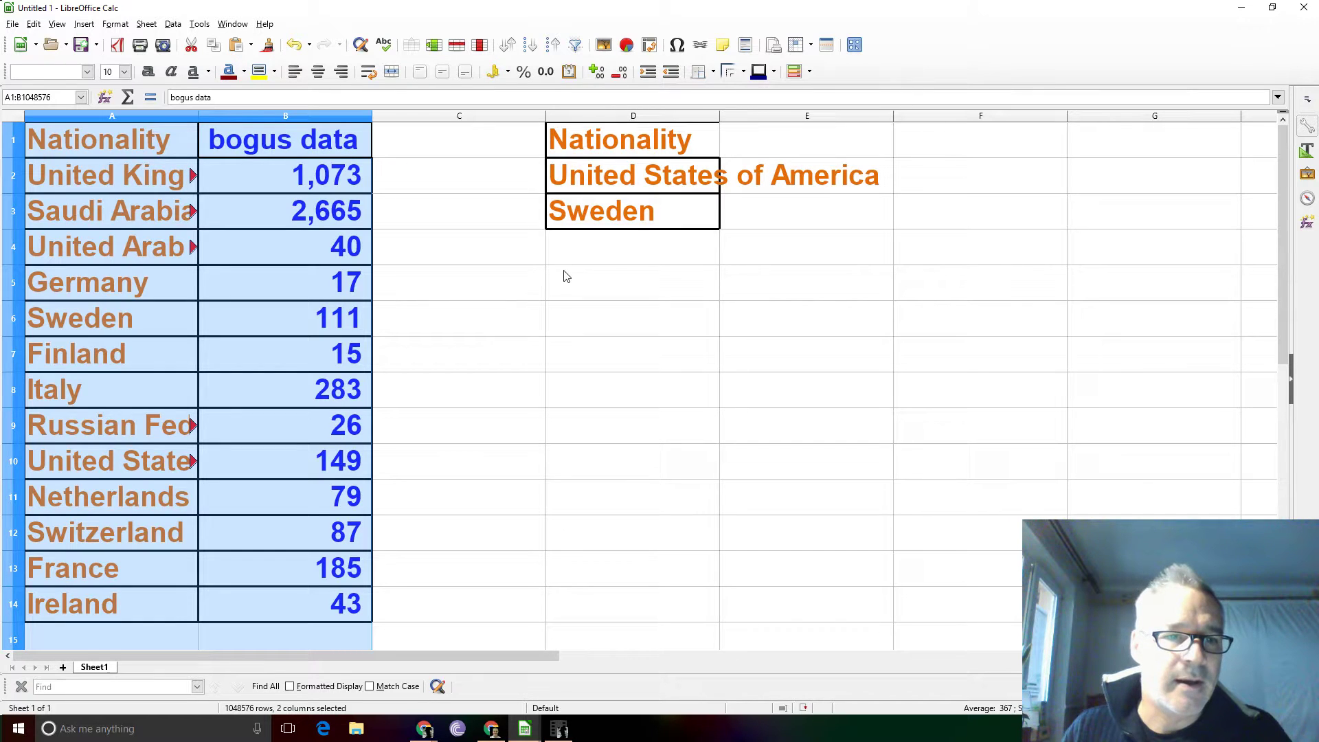
left_click(550, 323)
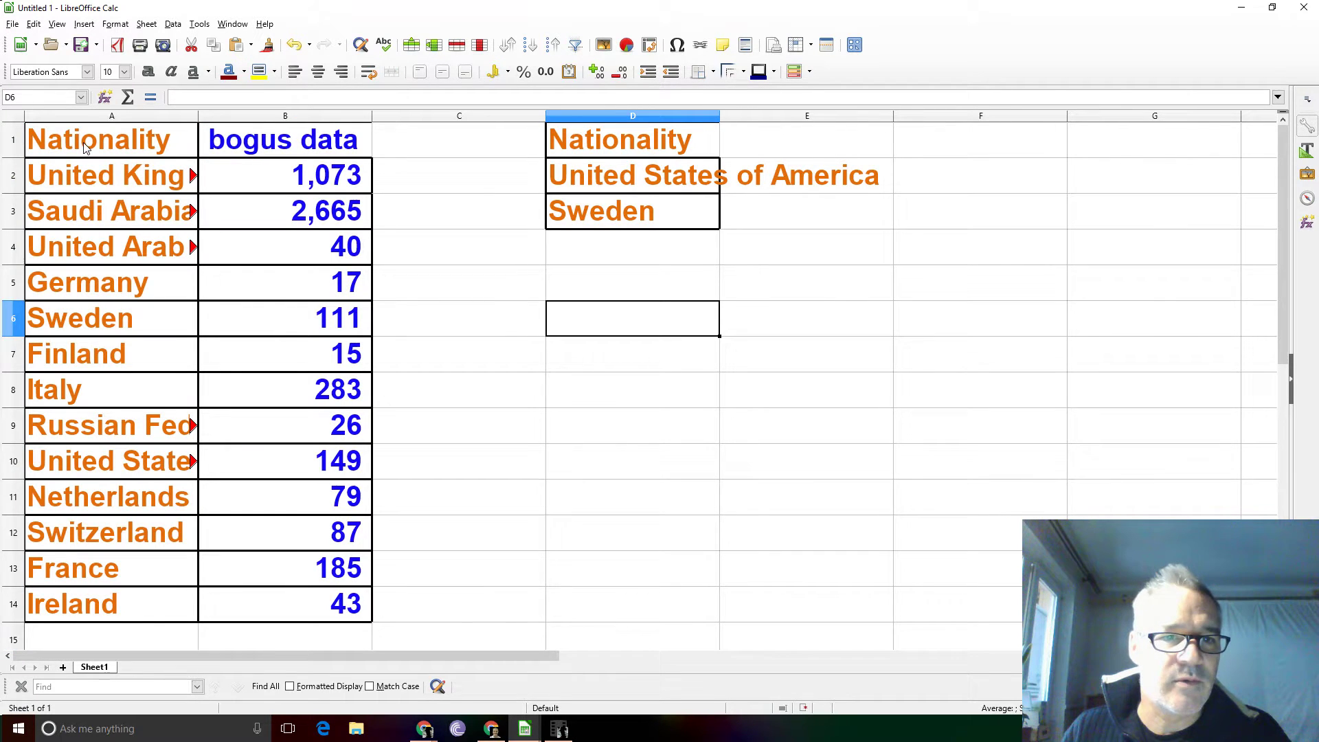
left_click_drag(61, 143, 358, 288)
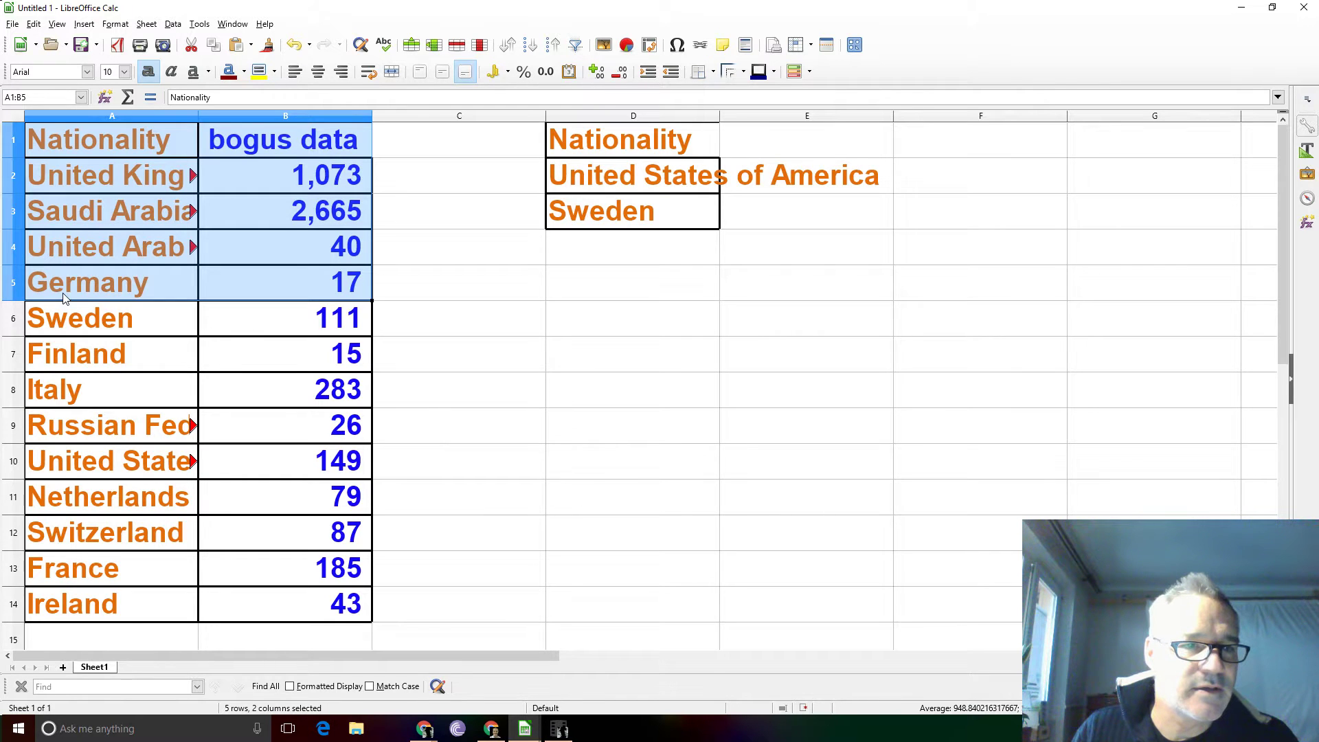
left_click(55, 134)
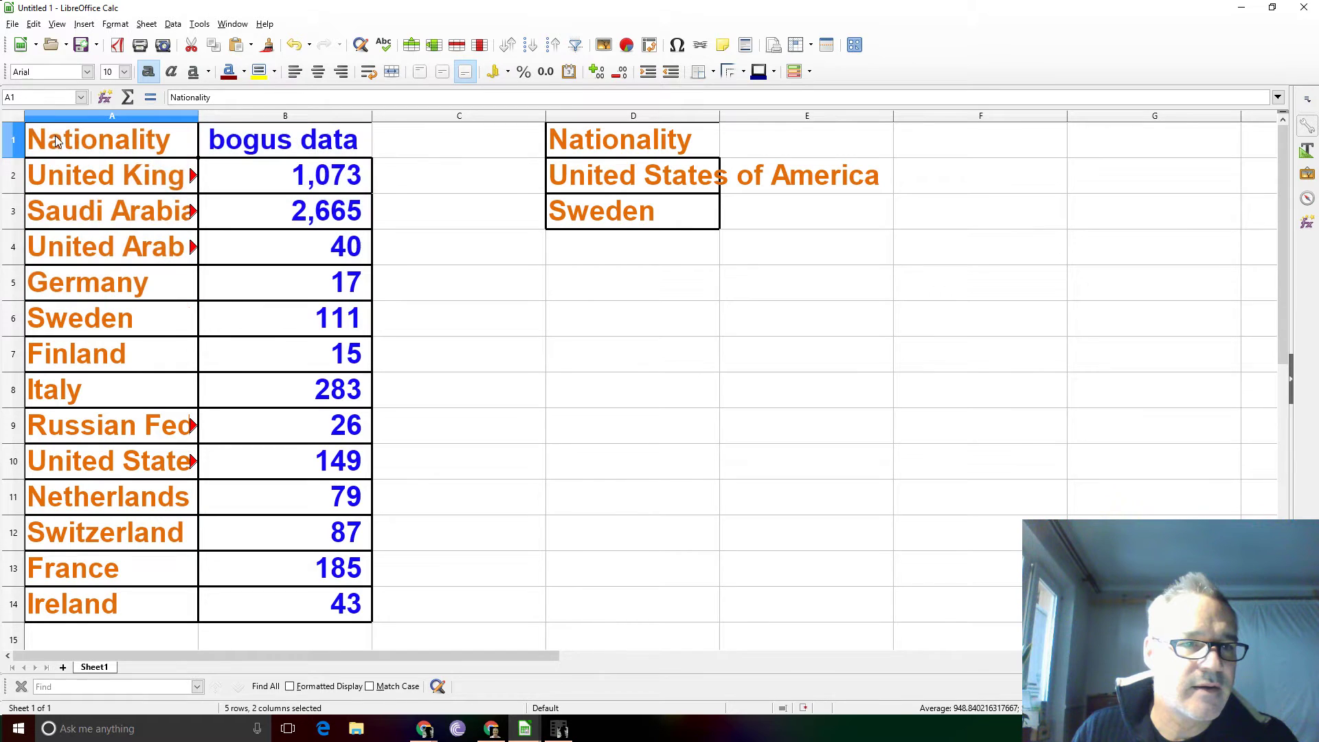
Select A1:B7 and open Advanced Filter with criteria range D1:D3
left_click_drag(44, 133, 307, 349)
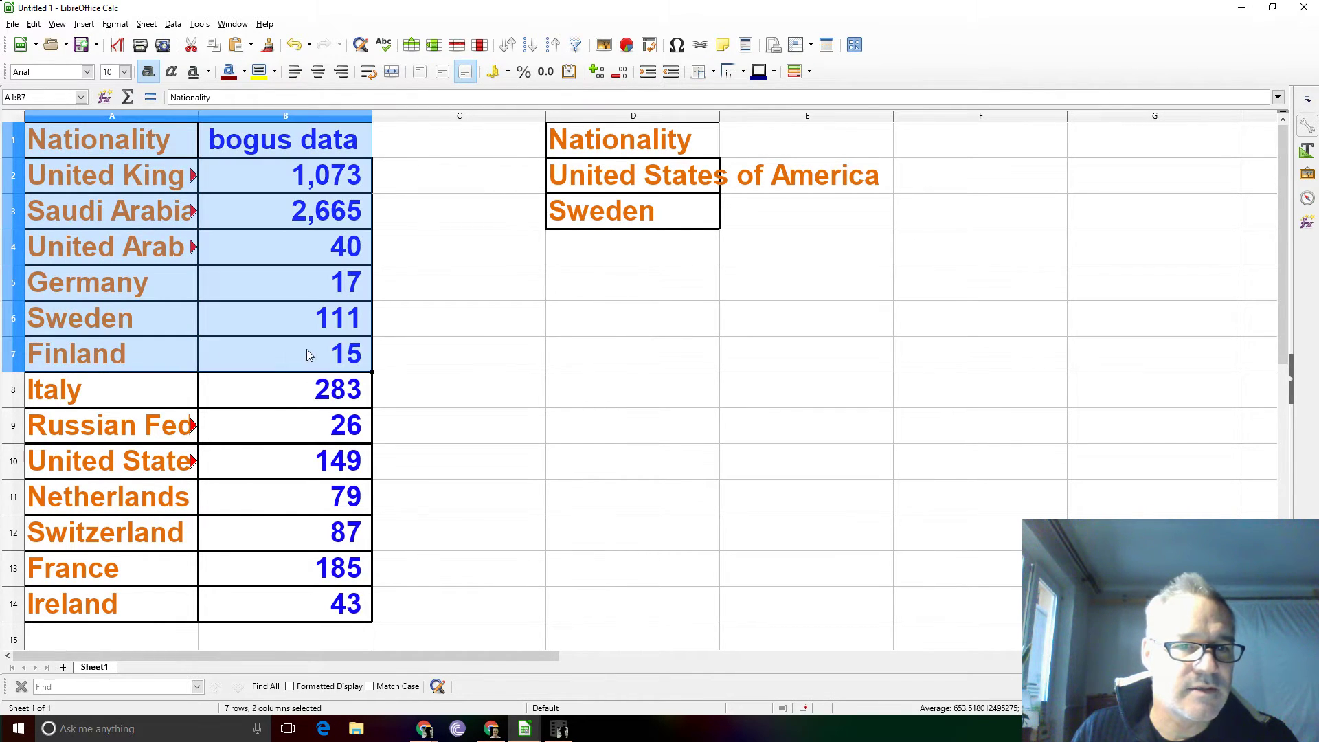
left_click(174, 25)
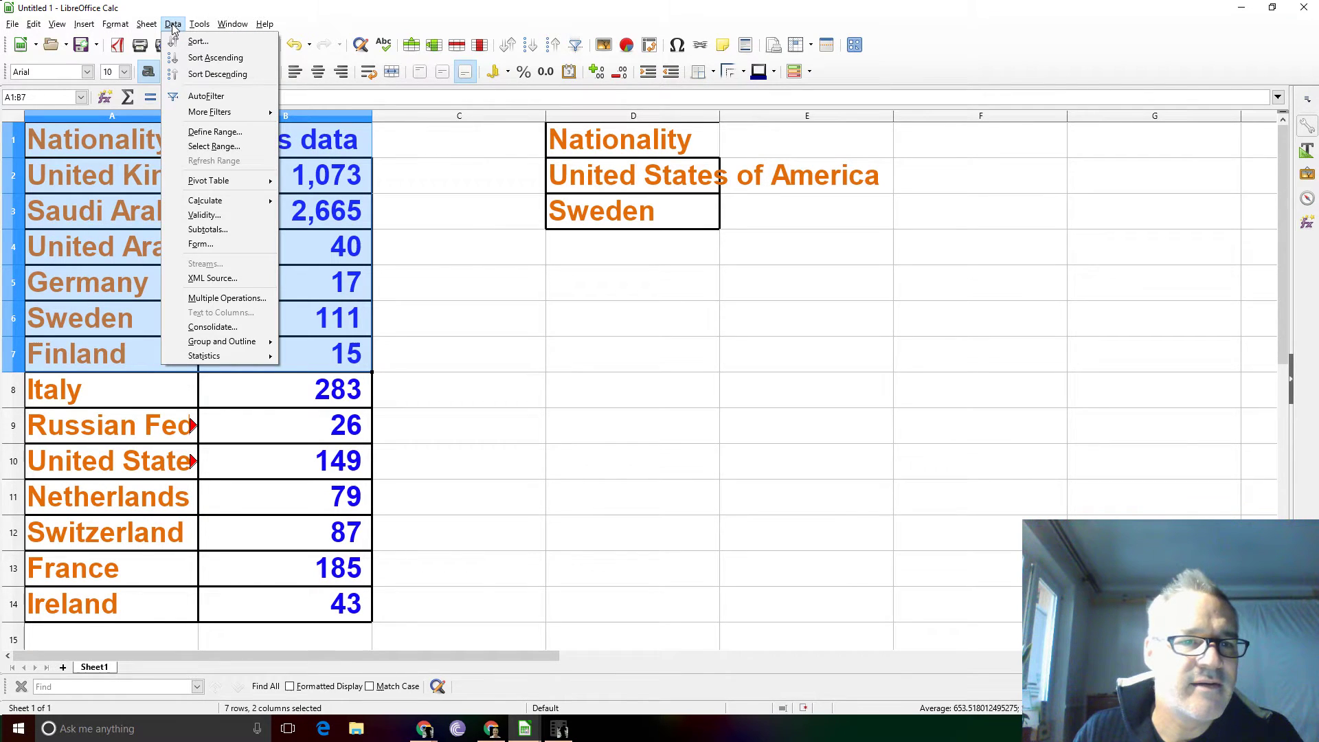
mouse_move(213, 113)
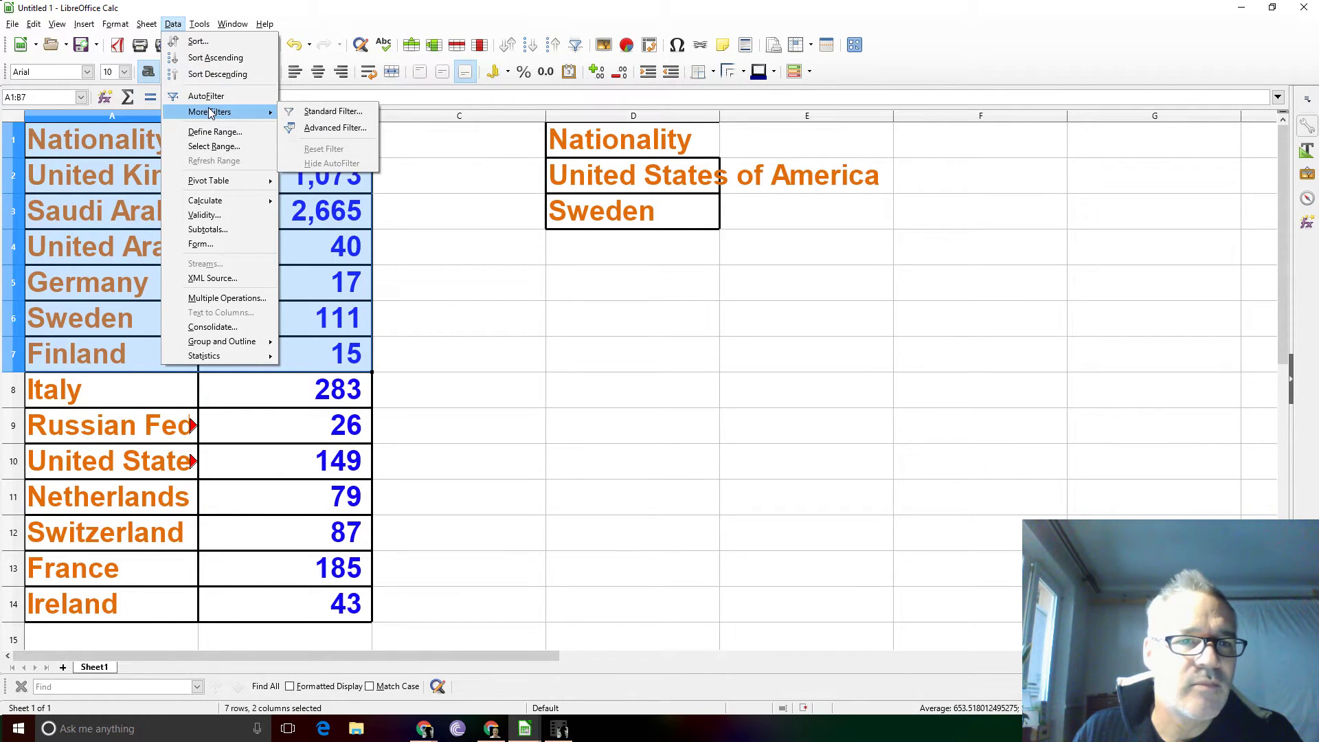
left_click(321, 130)
left_click_drag(628, 143, 632, 213)
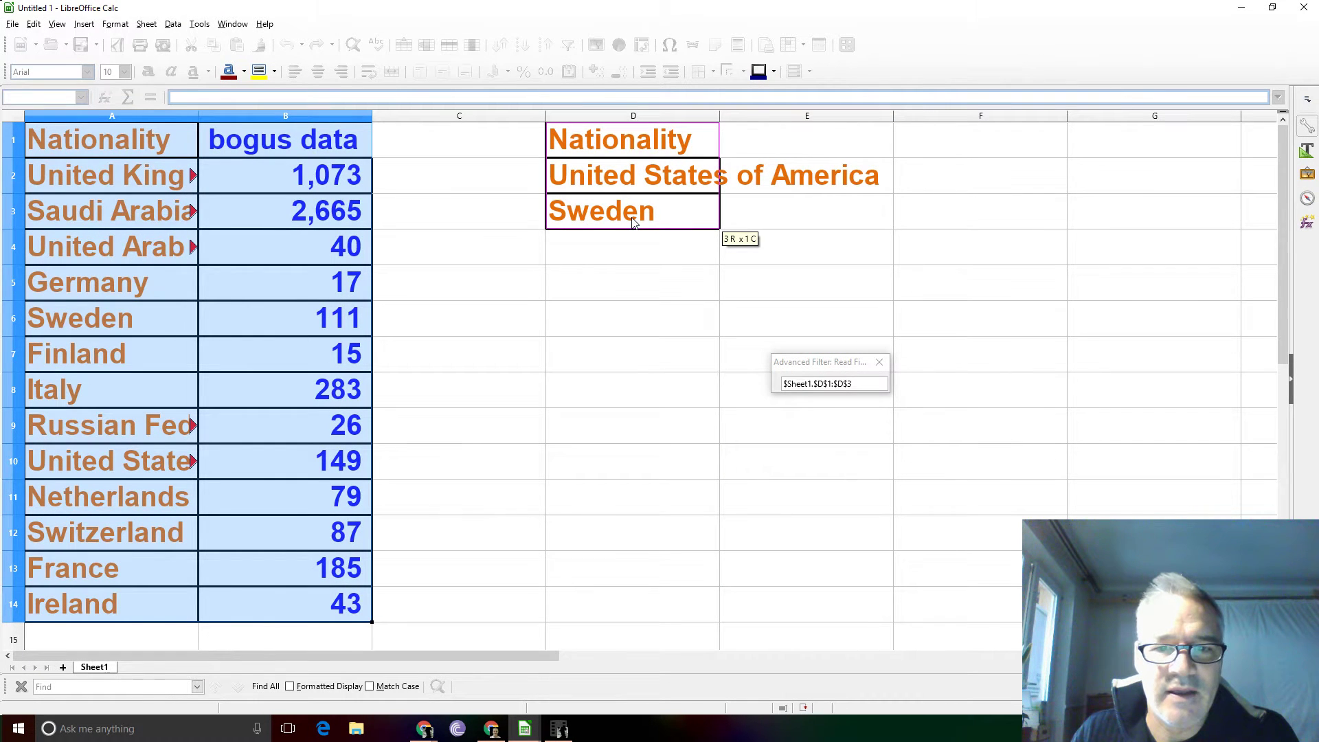
left_click_drag(632, 221, 632, 222)
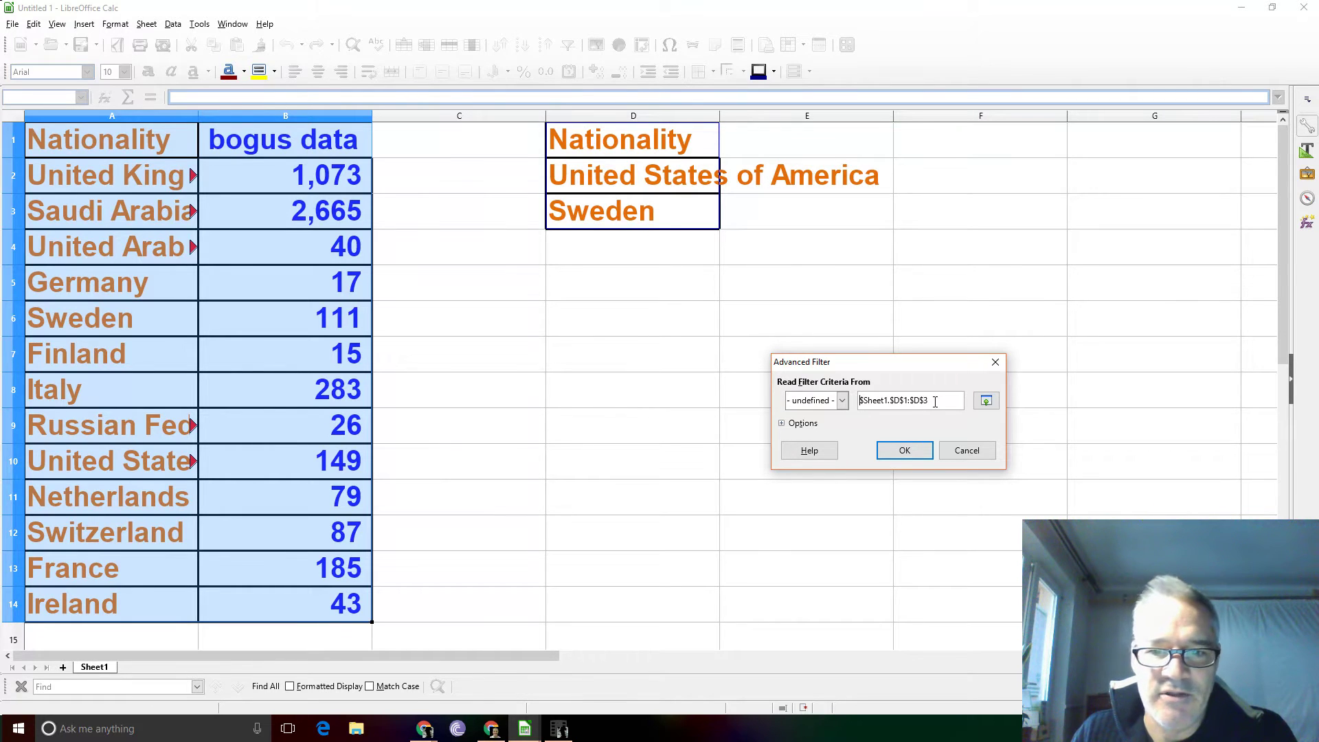
Set the filter options to copy results to D7
left_click(802, 424)
left_click(790, 468)
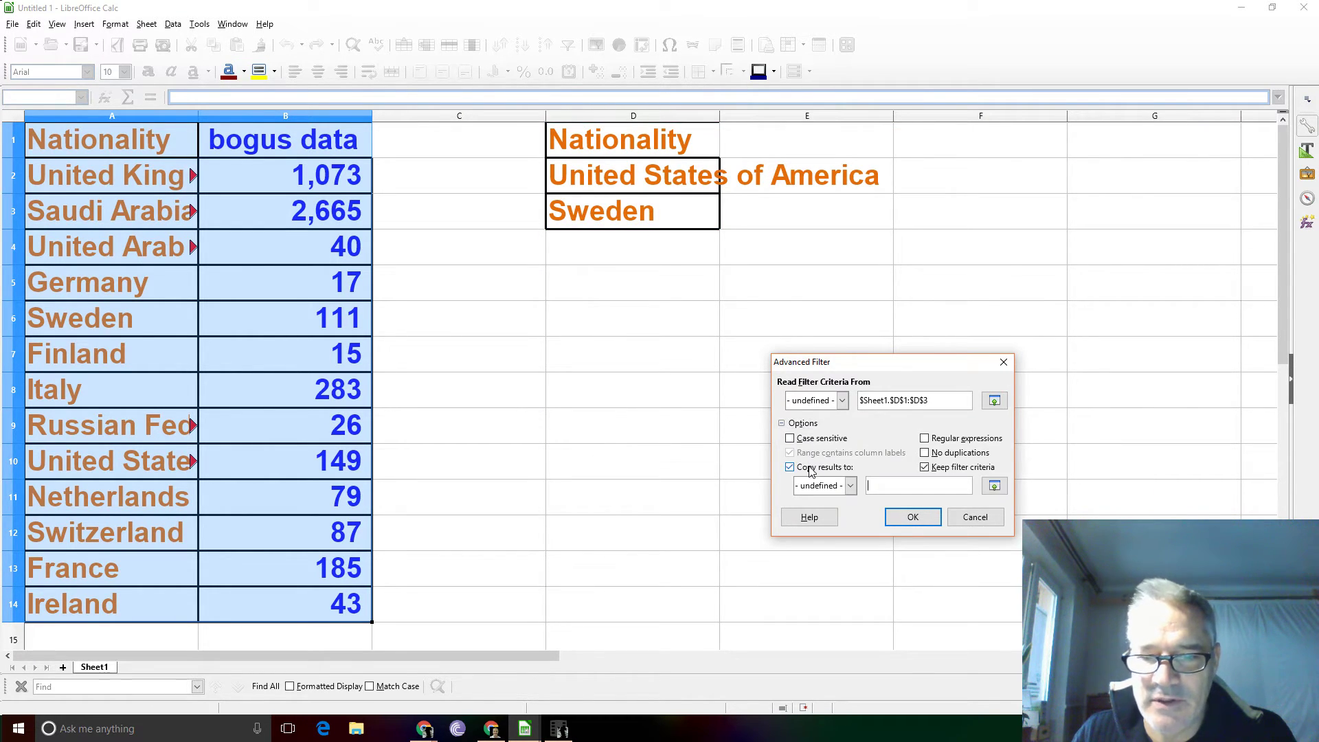
left_click(608, 367)
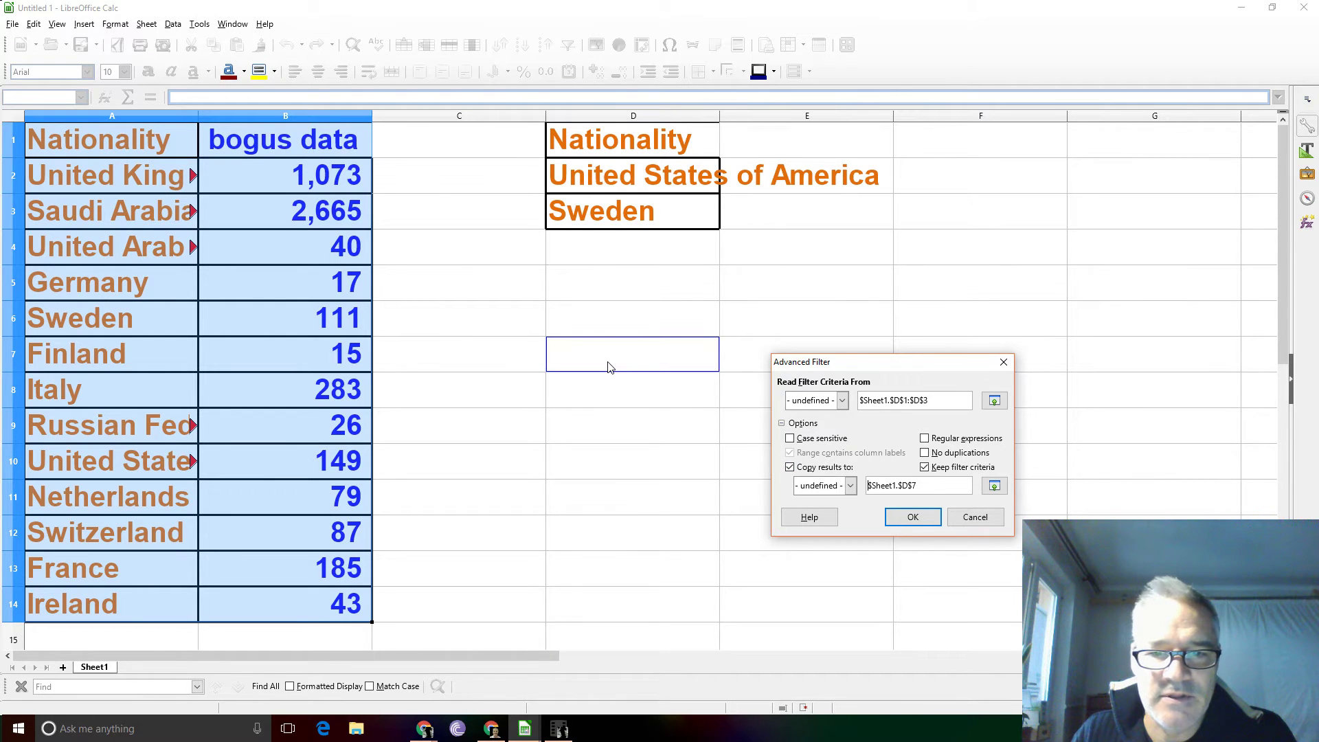